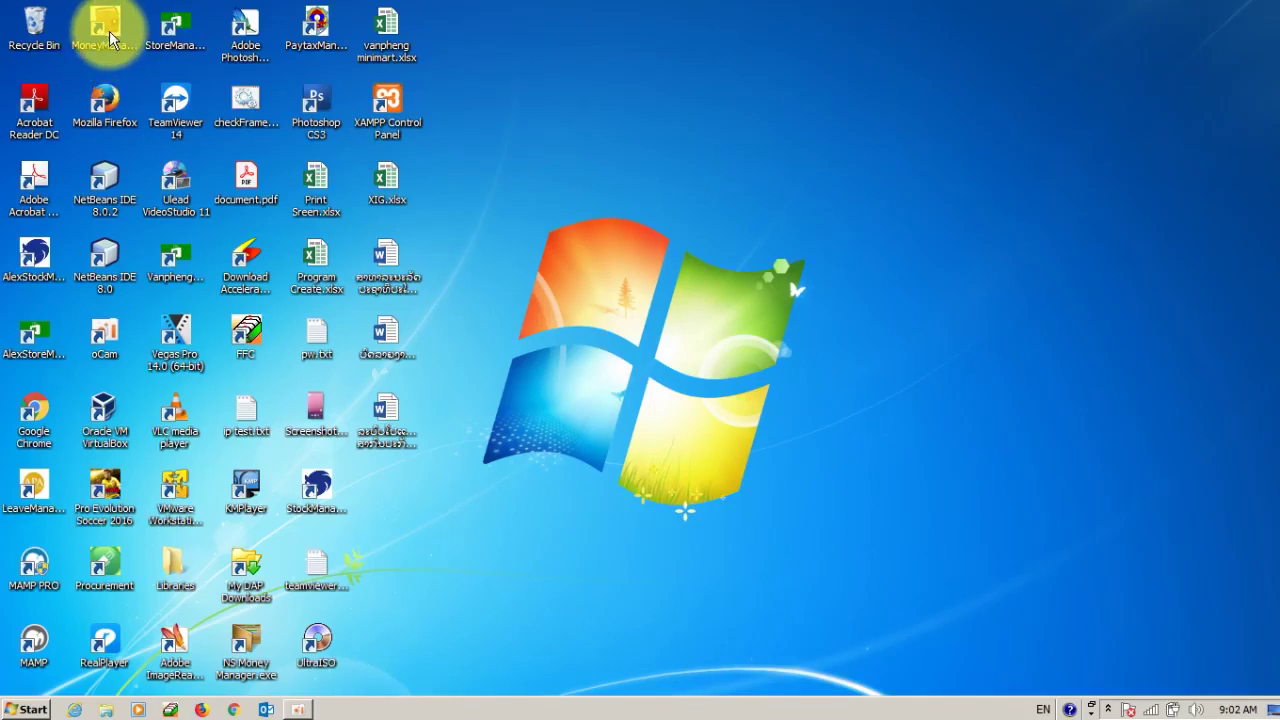
- Launch Money Management and log in with the administrator account and its password
double_click(109, 31)
left_click(537, 348)
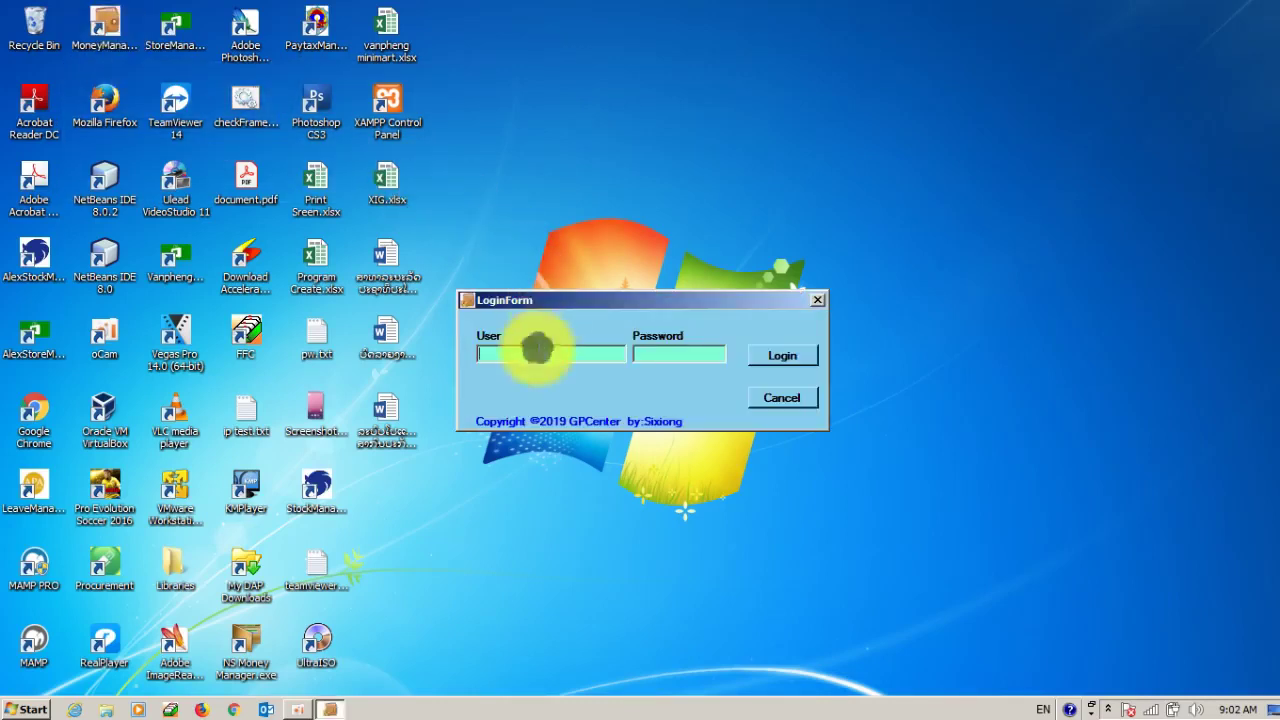
type("ad")
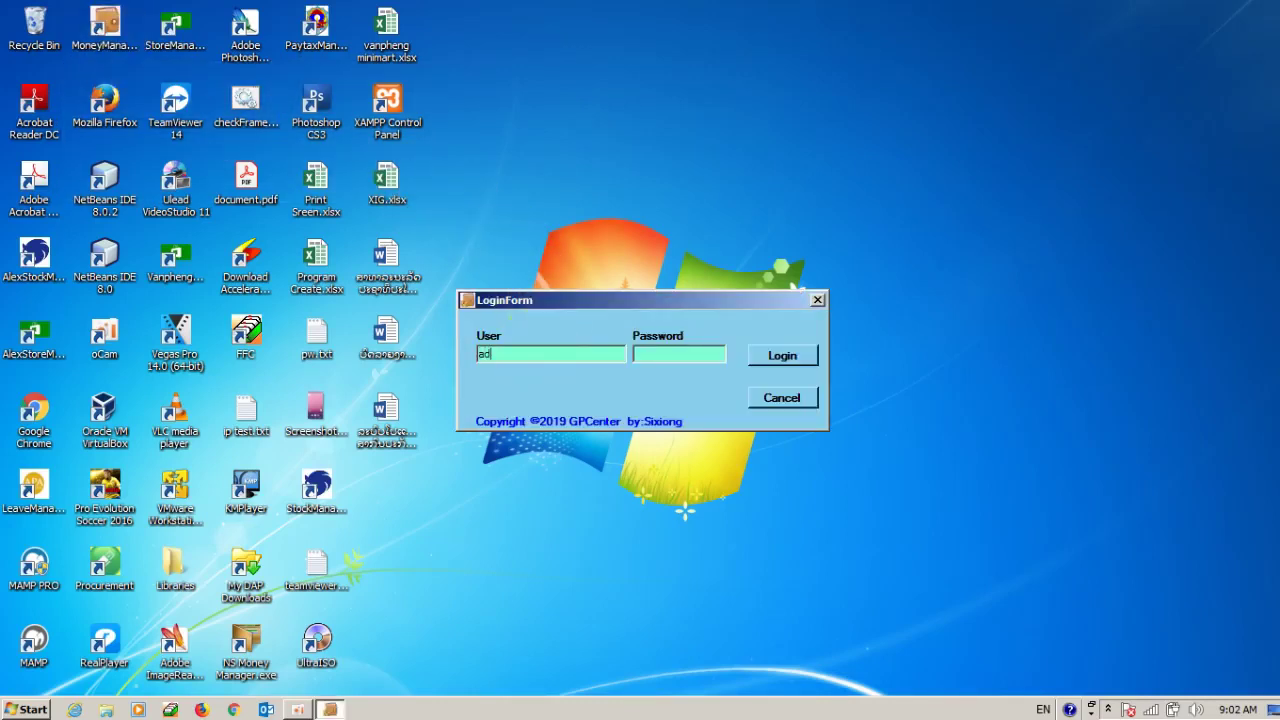
type("min")
left_click(651, 354)
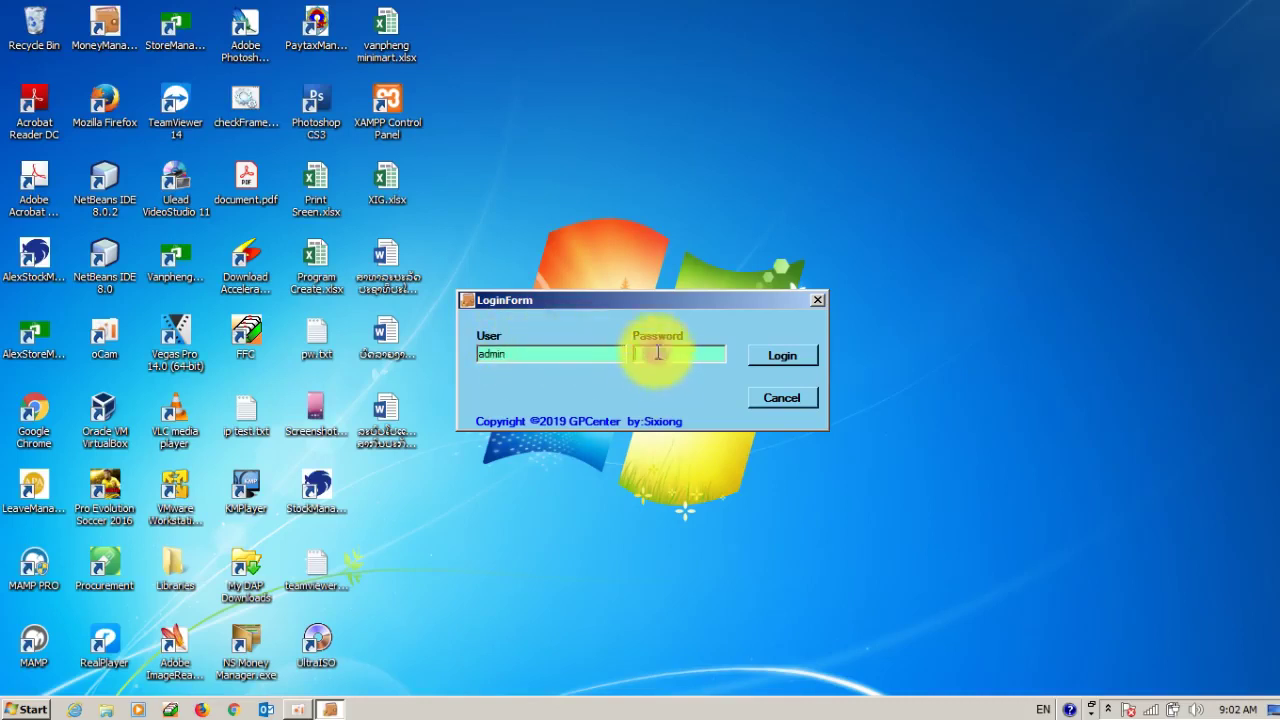
type("123456")
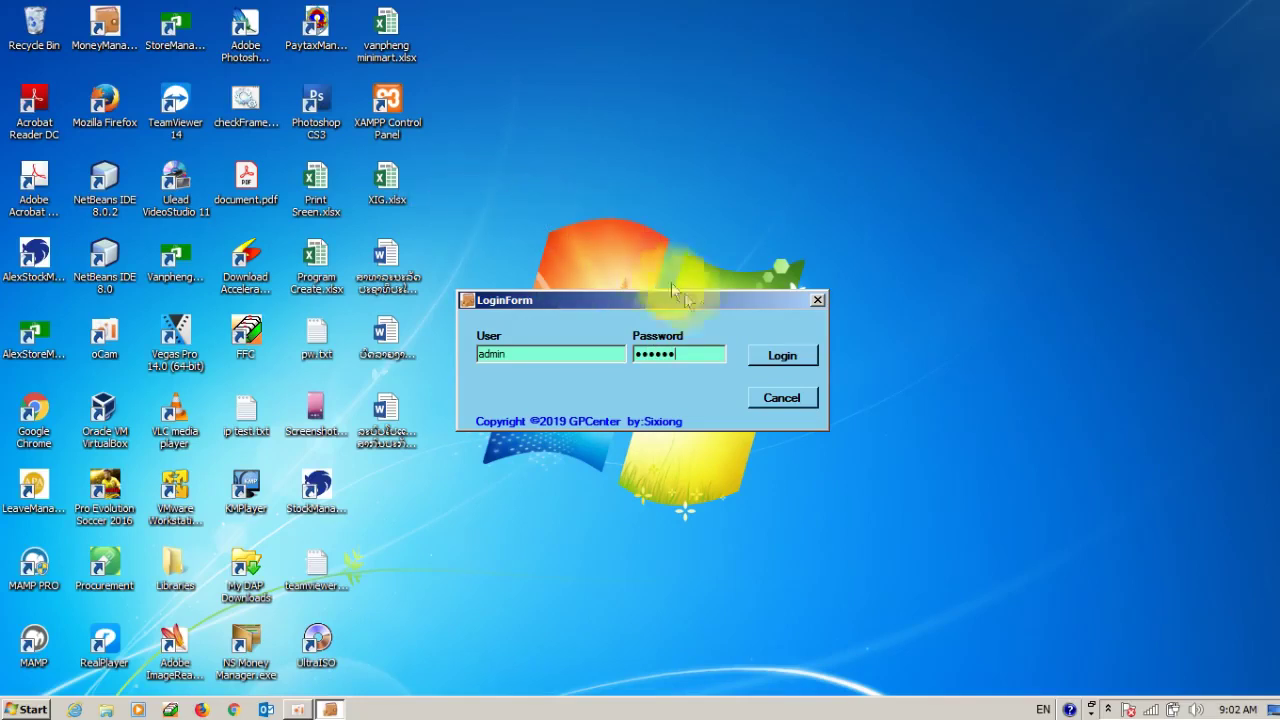
left_click(795, 358)
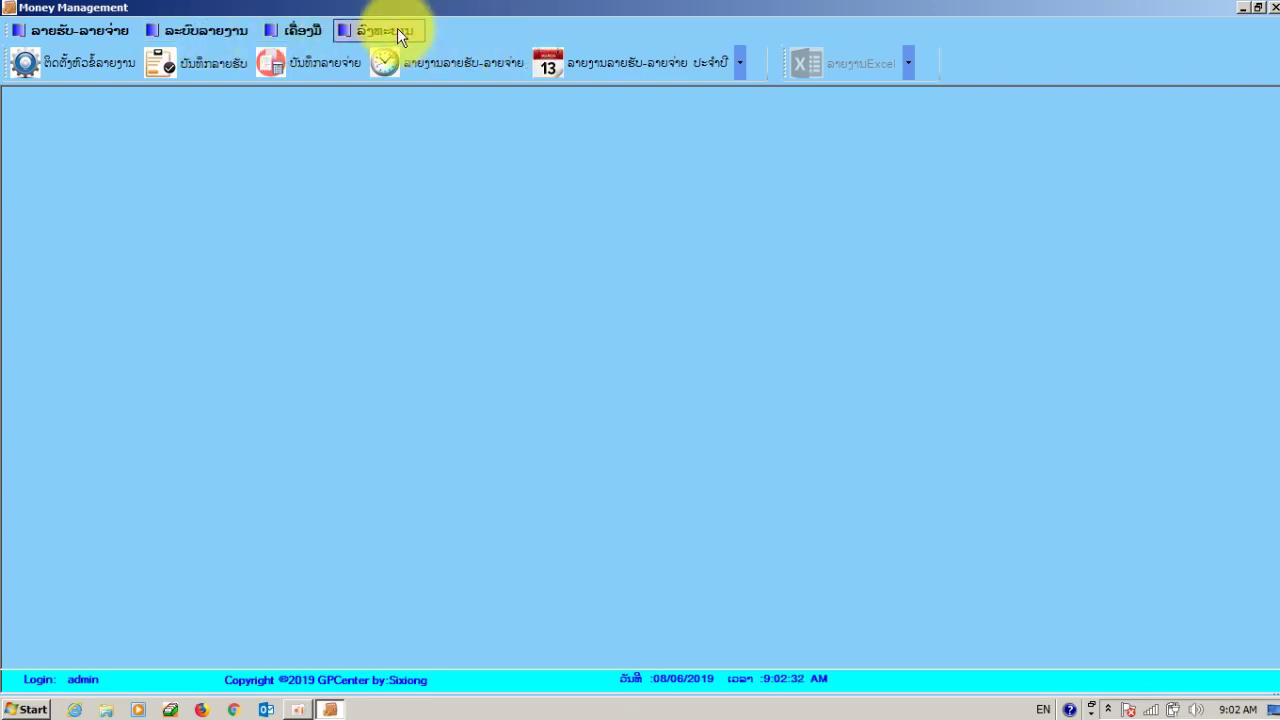
left_click(86, 28)
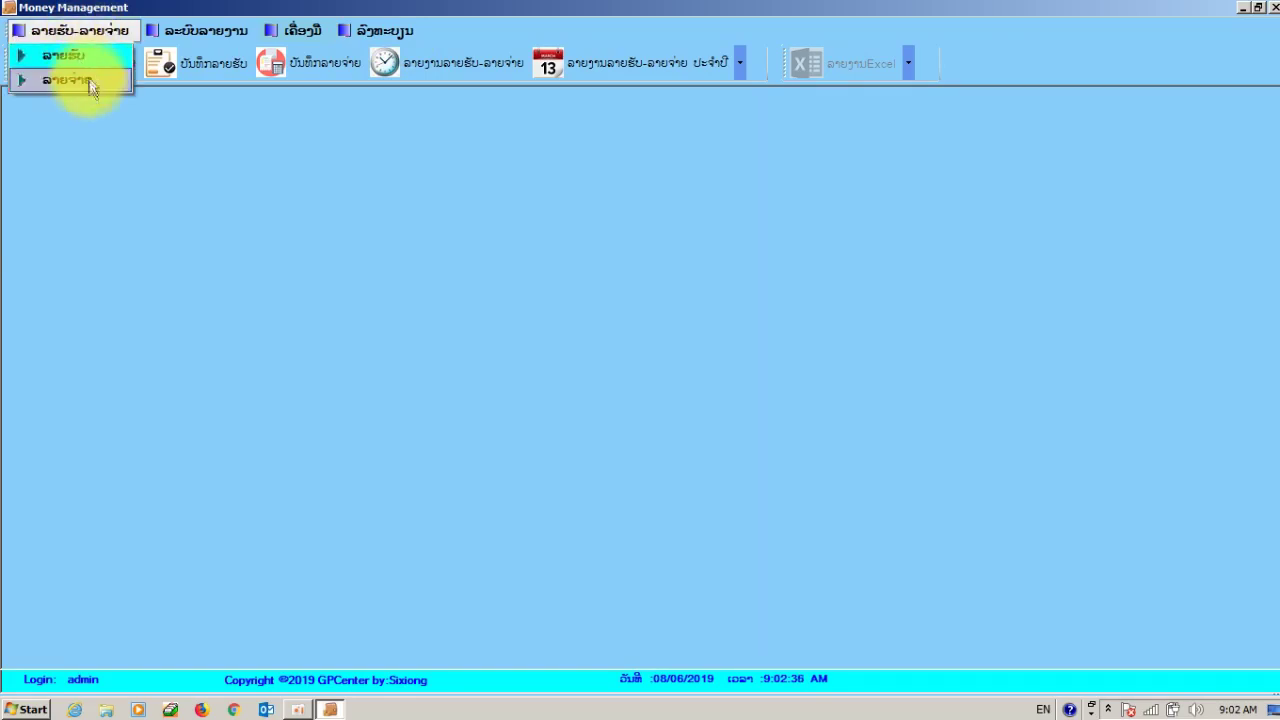
mouse_move(194, 41)
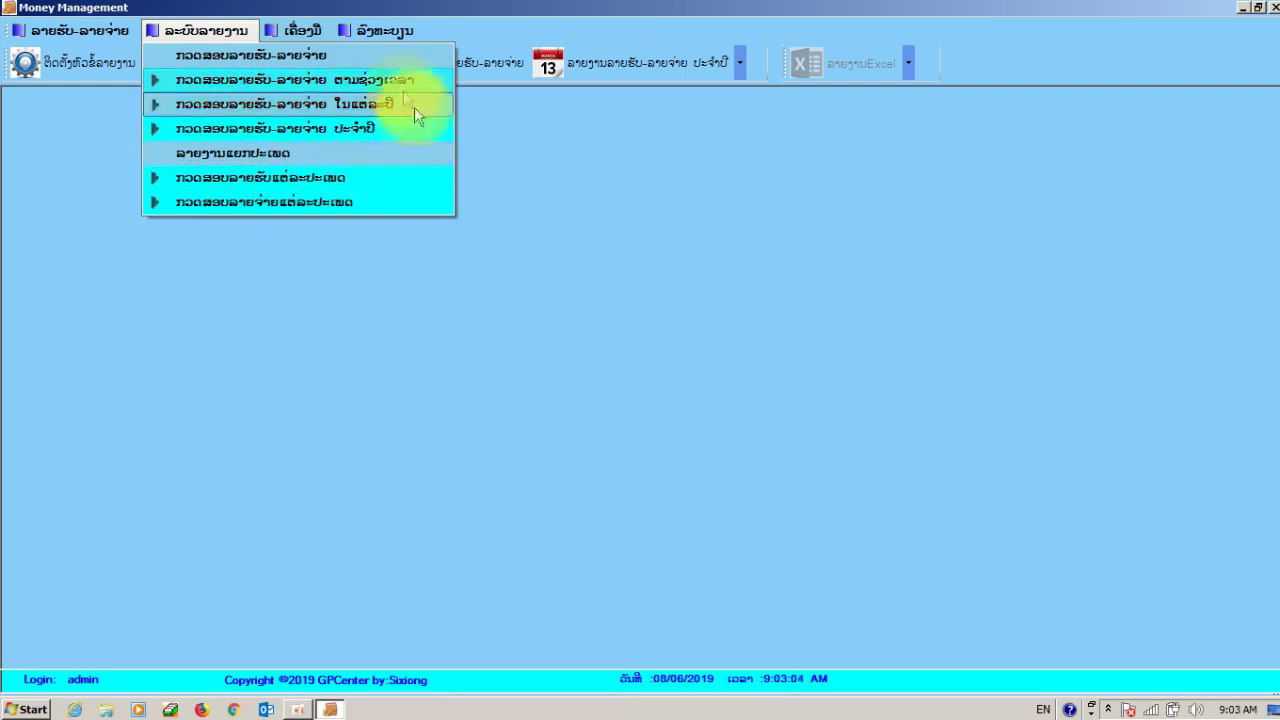
mouse_move(277, 37)
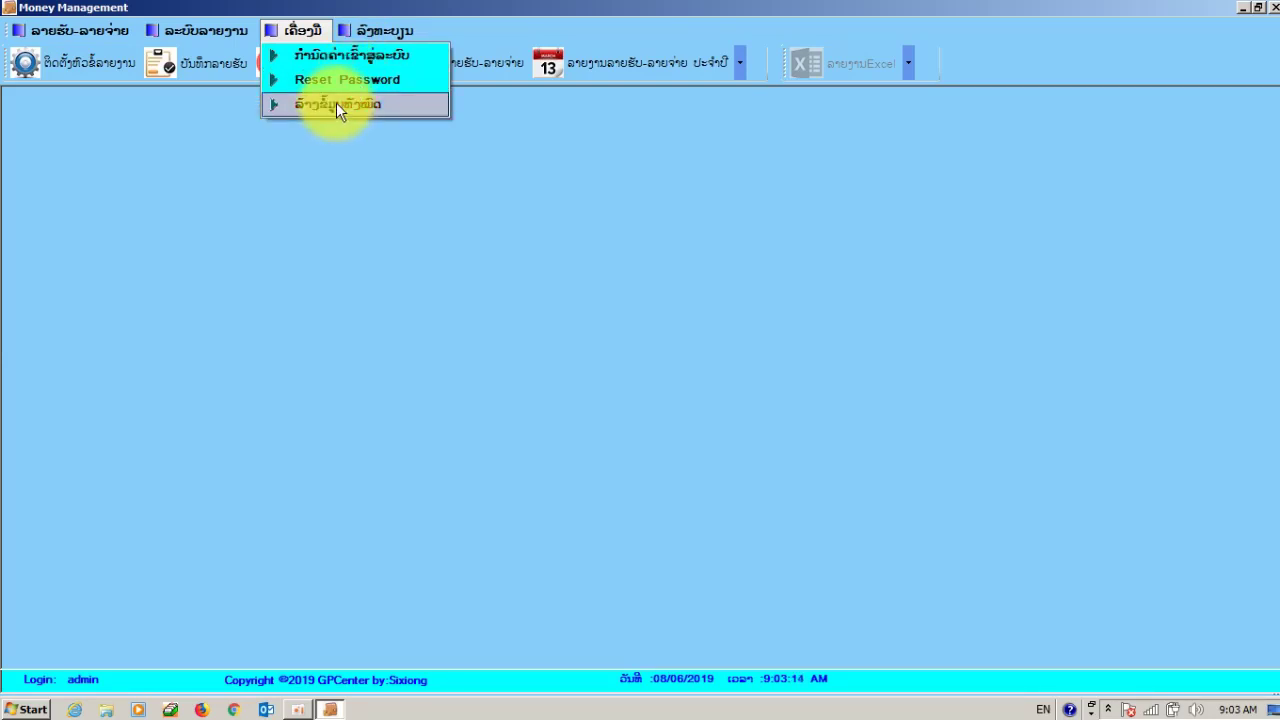
mouse_move(388, 35)
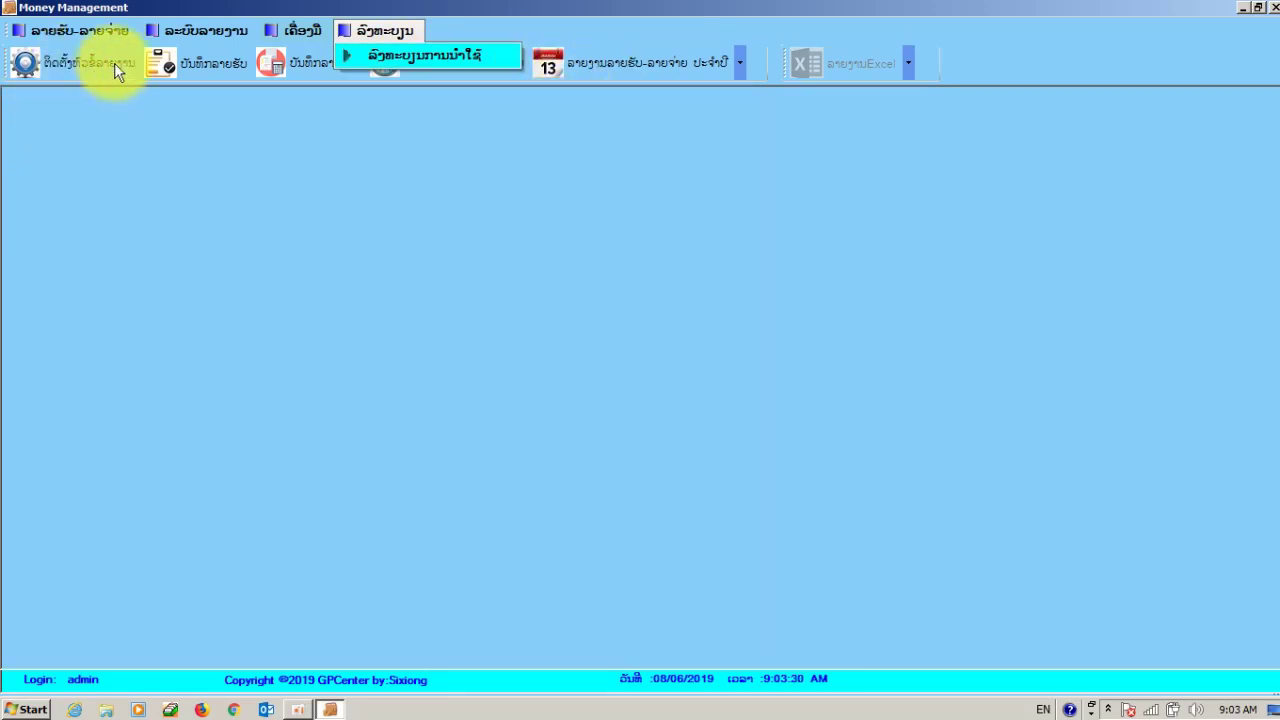
- Move from the expense entry form to the income entry form
left_click(299, 58)
left_click(299, 60)
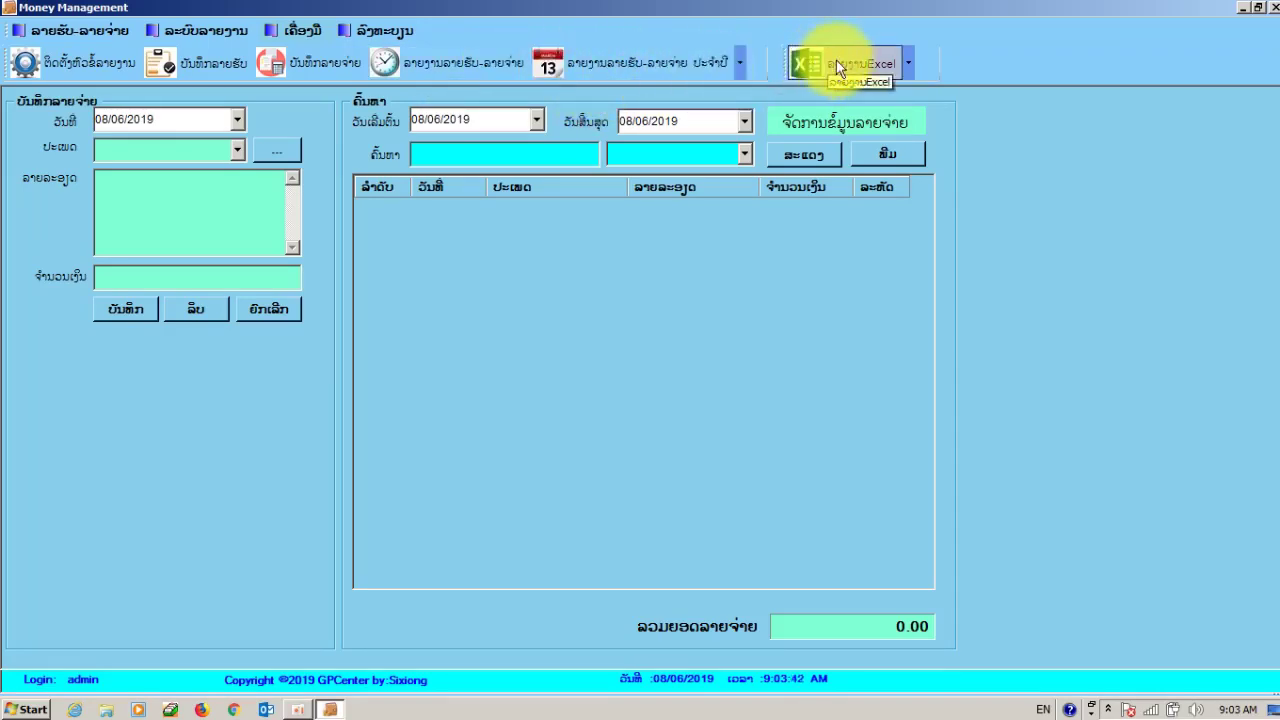
left_click(190, 63)
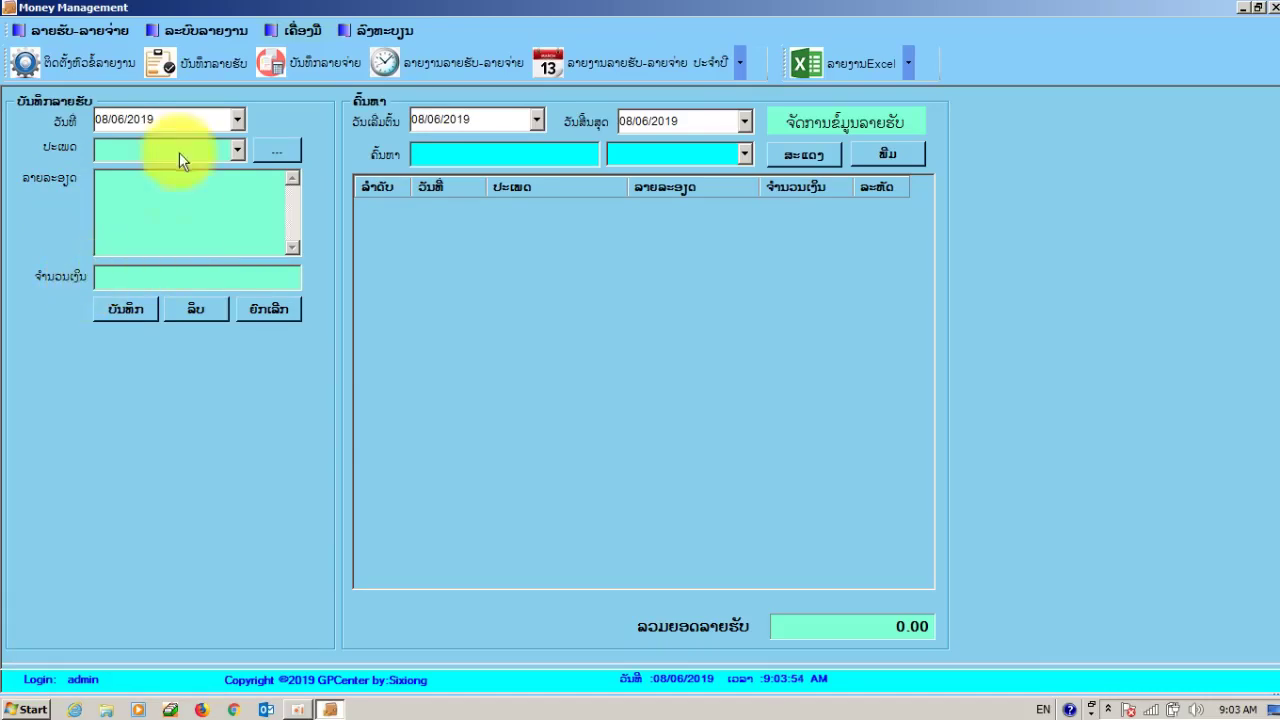
- Keep the entry date at 08/06/2019 and choose income type IN01
left_click(235, 121)
left_click(234, 121)
left_click(234, 121)
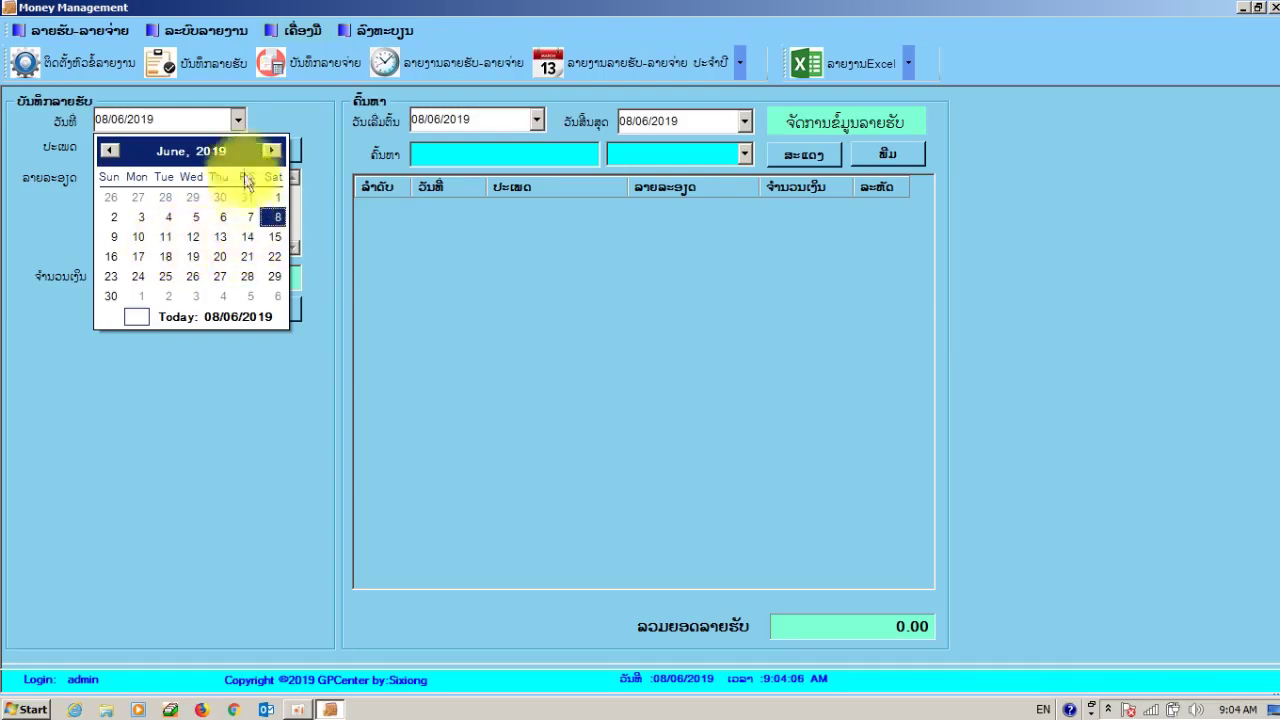
left_click(239, 119)
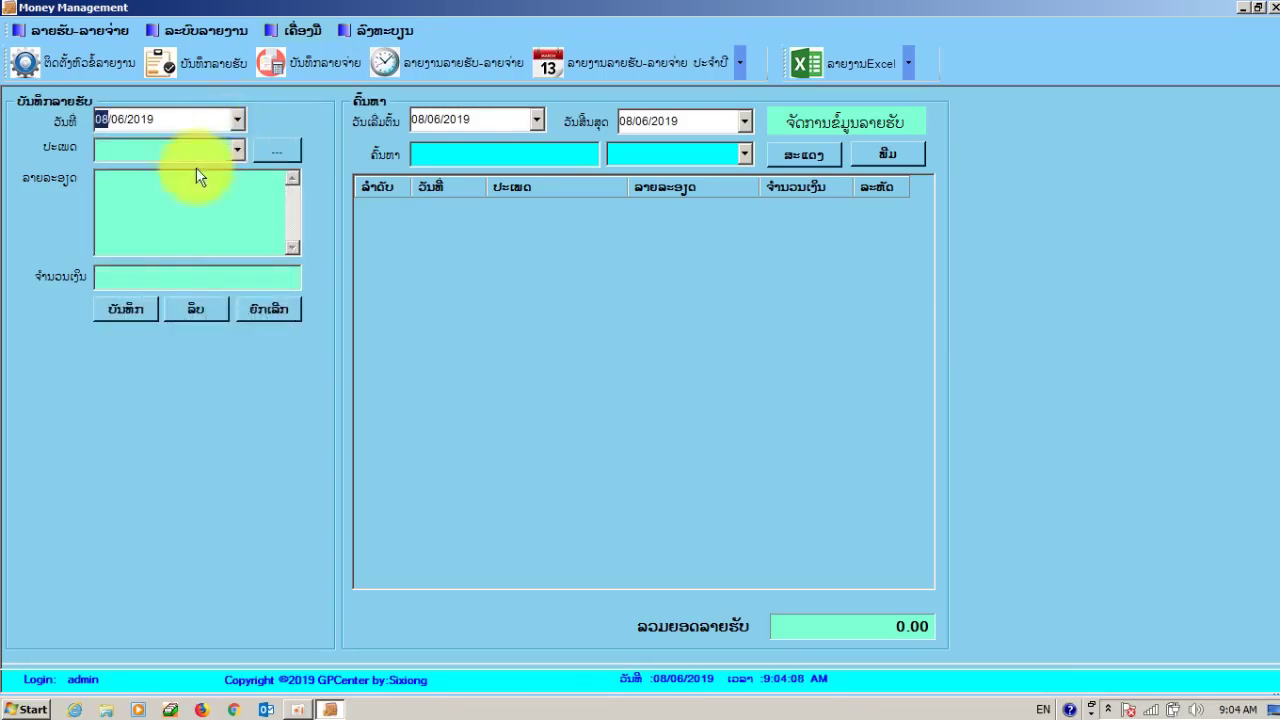
left_click(209, 151)
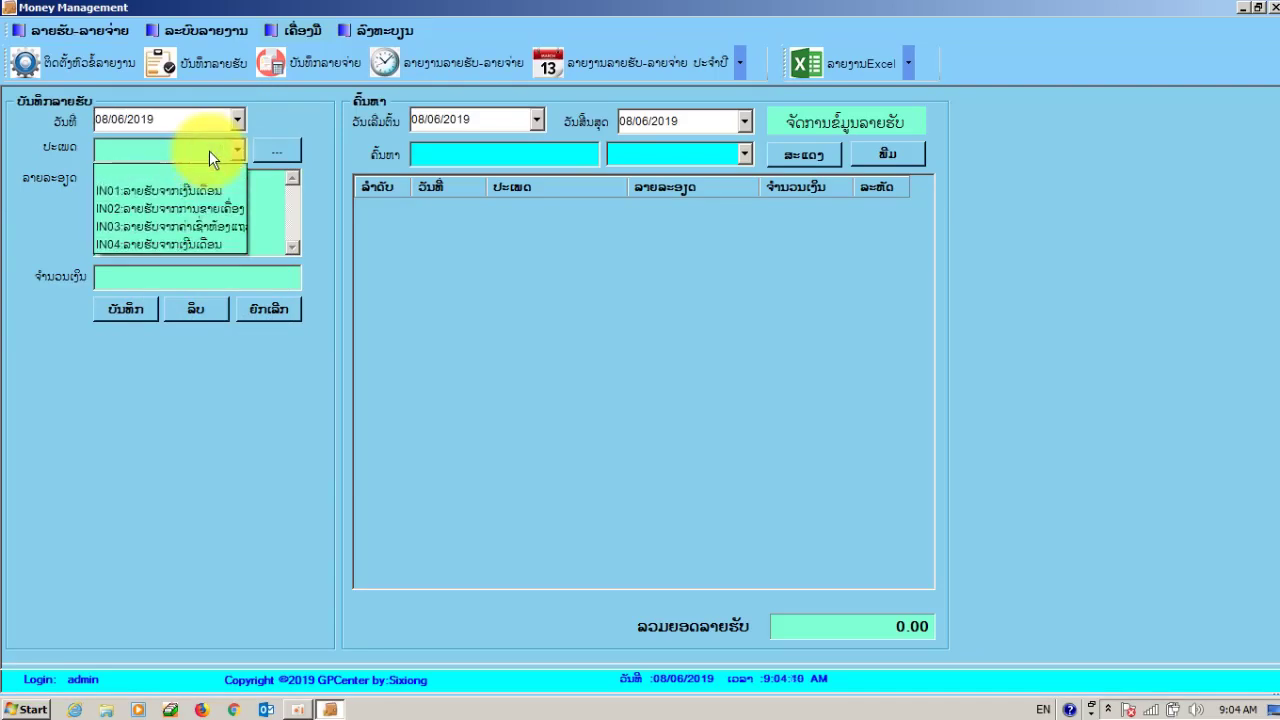
left_click(188, 199)
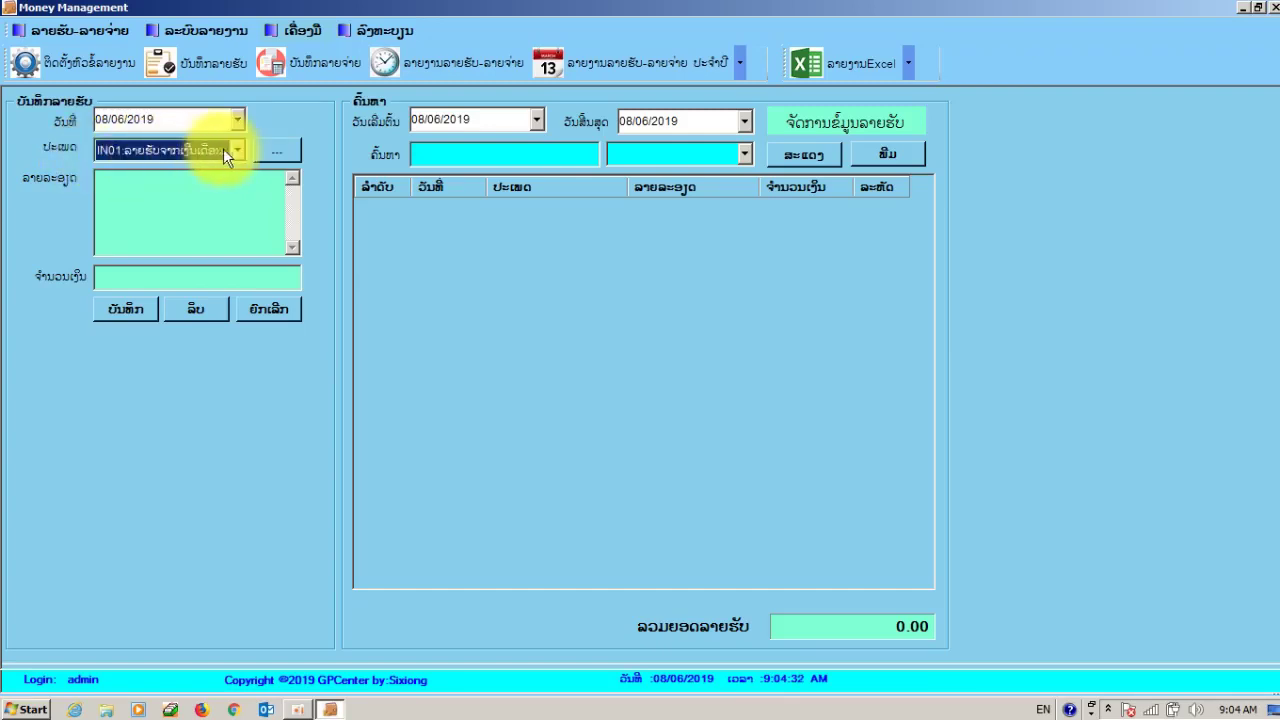
left_click(155, 206)
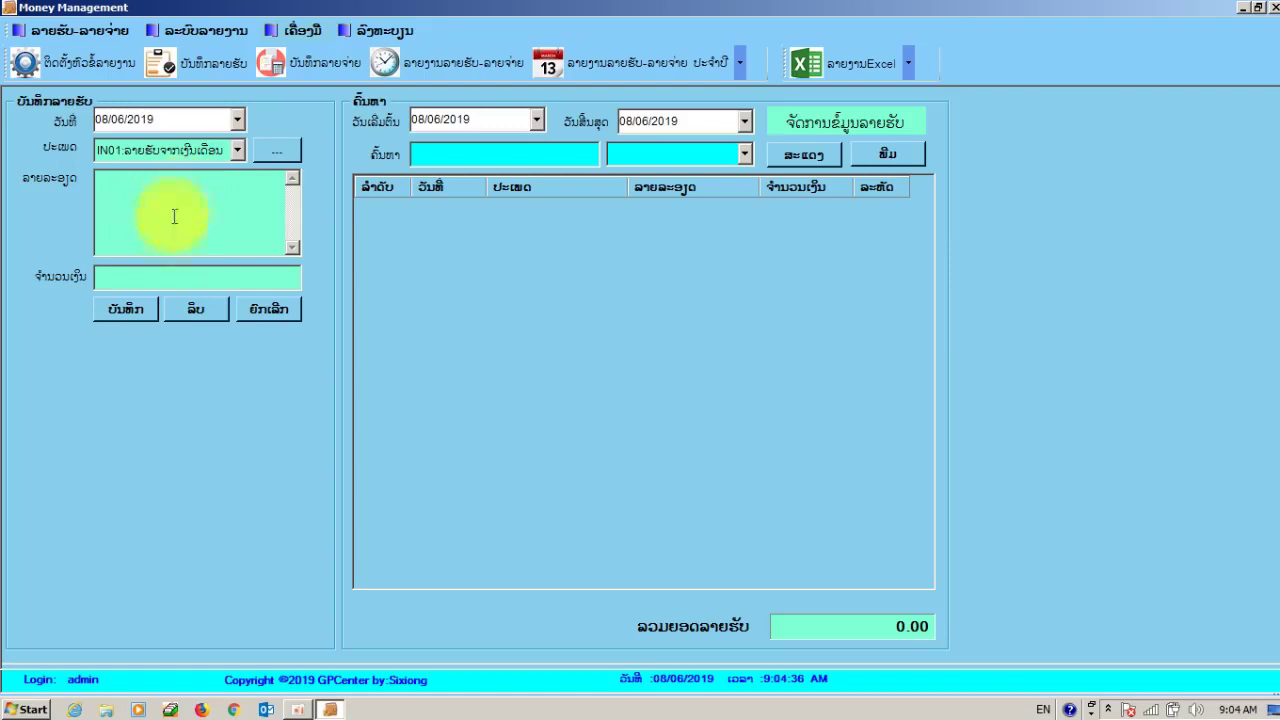
left_click(130, 282)
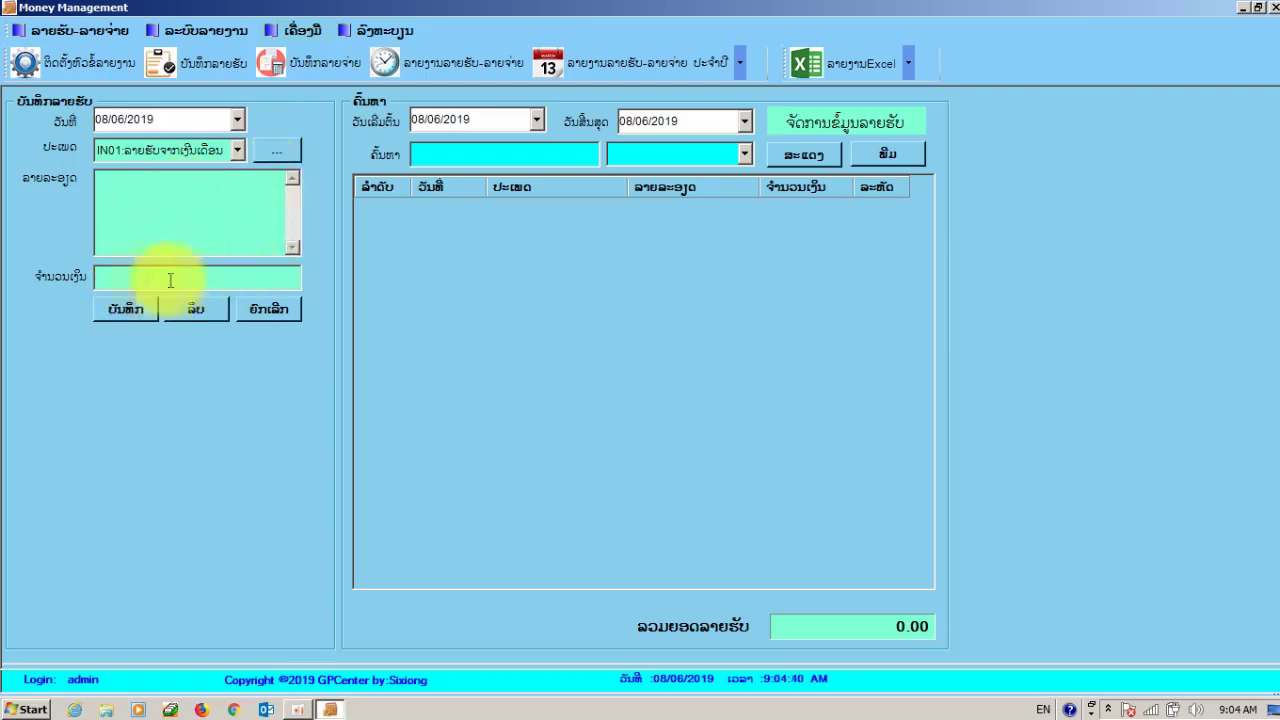
- In the income-type management panel, enter the new type code IN13
left_click(277, 151)
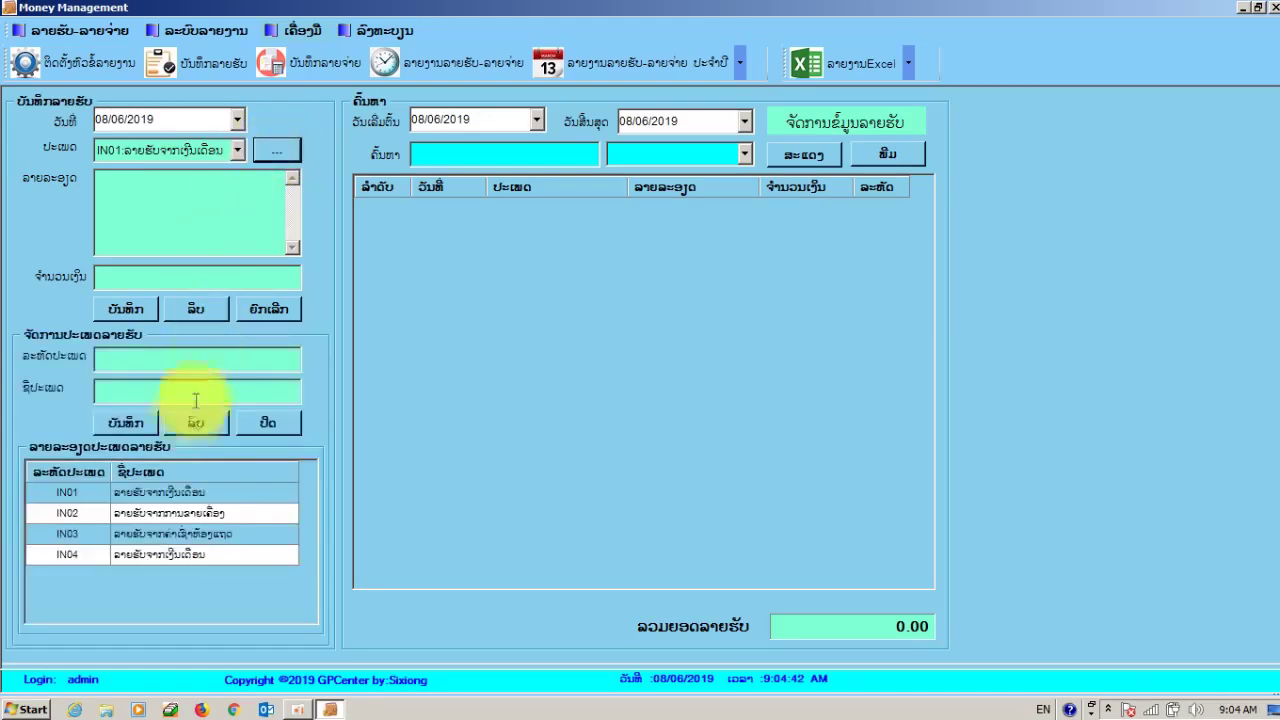
left_click(117, 360)
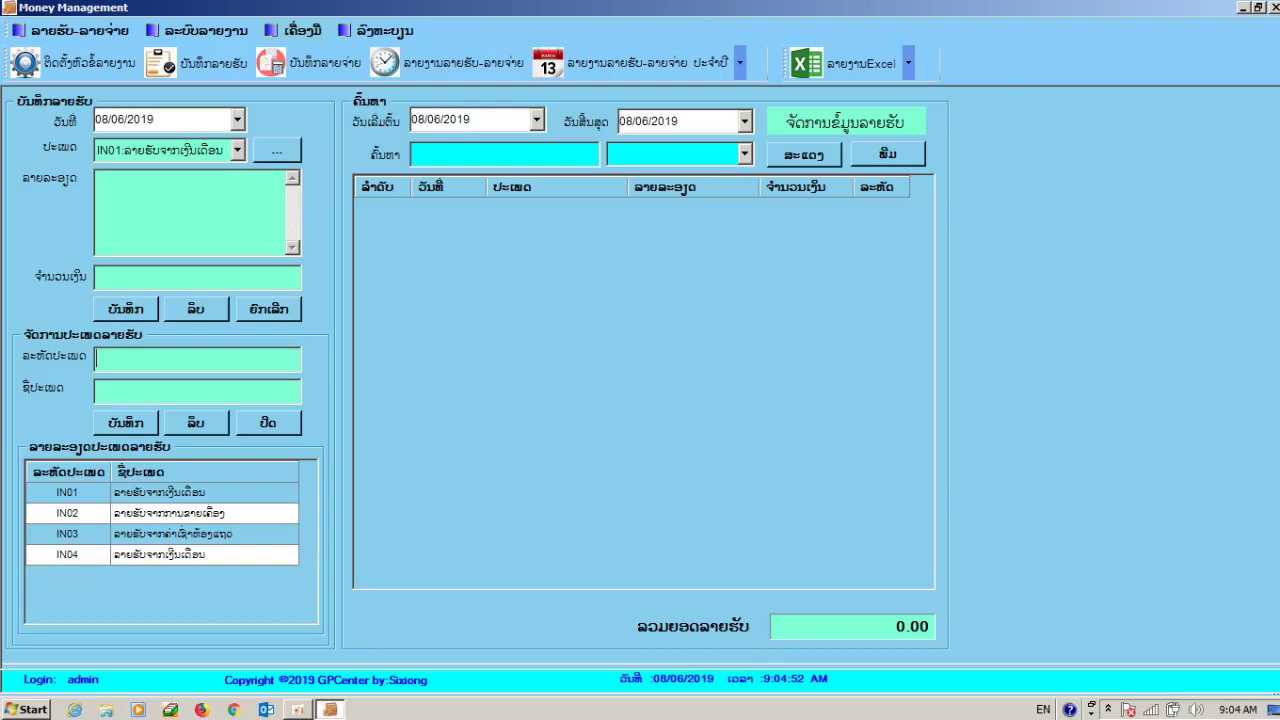
type("IM")
key("BackSpace")
key("BackSpace")
type("IM")
key("BackSpace")
type("N 1")
key("Left")
key("BackSpace")
key("End")
type("3")
- Name the type 'ລາຍຮັບຈາກລາຍເສື້ອຜ້າ' in Lao and save IN13, confirming the add
left_click(130, 385)
key("alt+shift")
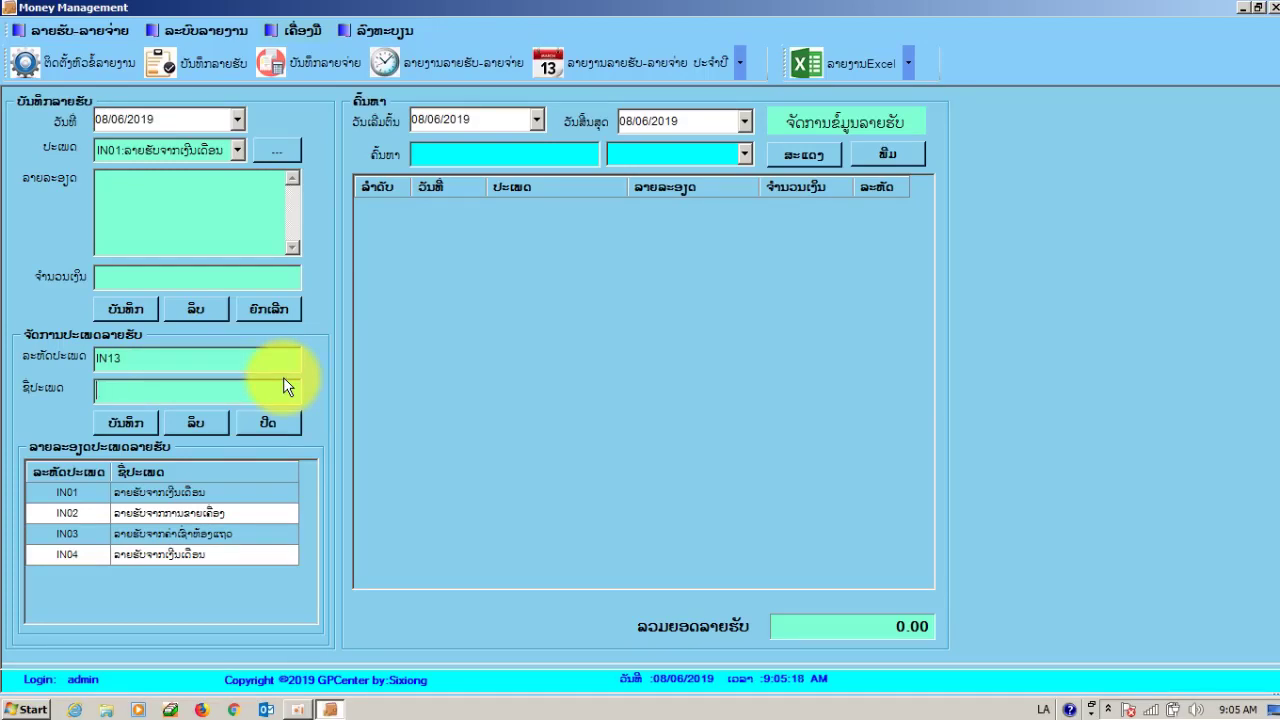
type("ລາຍ")
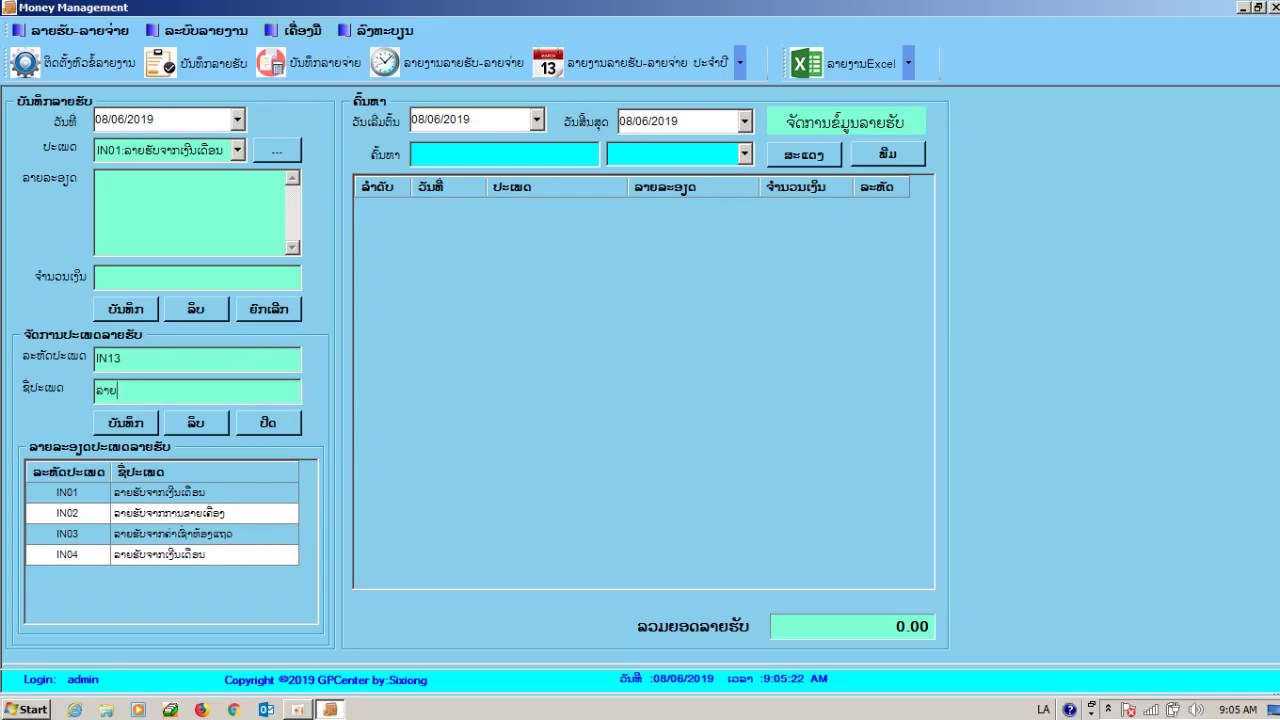
type("ຮ")
type("ັບ")
type("ຈາ")
type("ກ")
type("ລາ")
type("ຍ")
type("ເ")
type("ສ")
type("ື້")
type("ອຜ")
type("້າ")
left_click(118, 425)
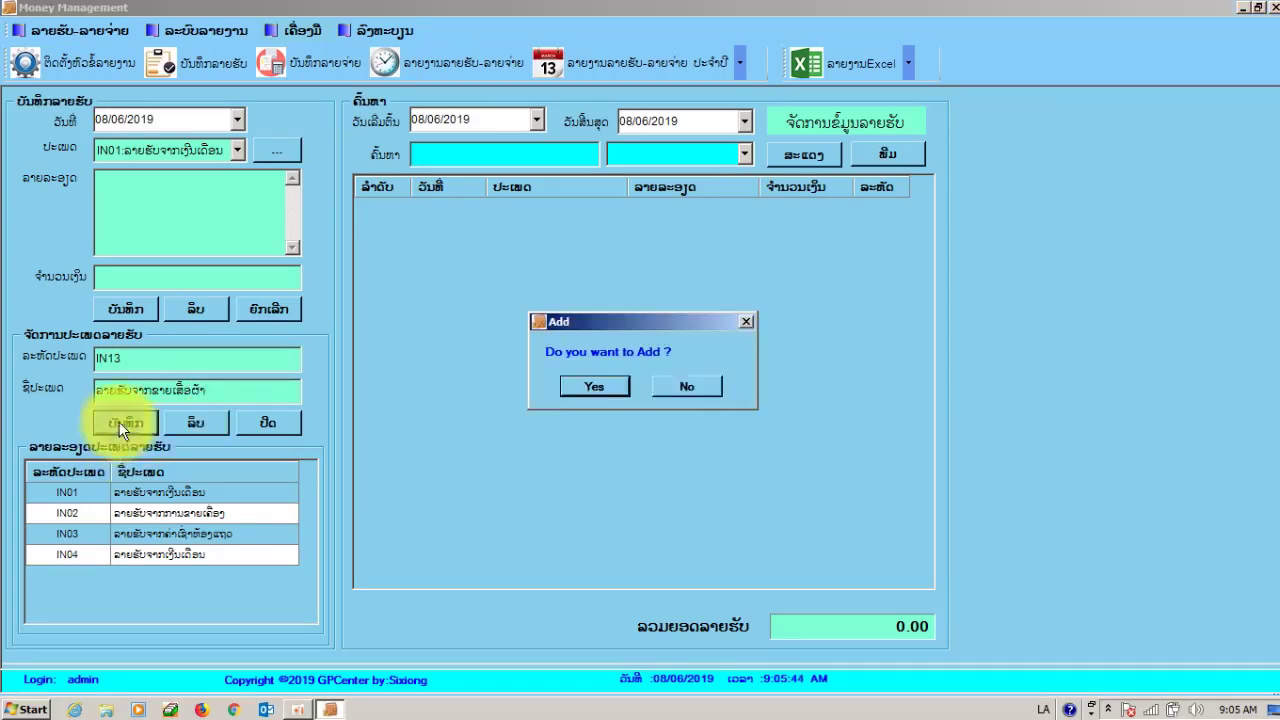
left_click(606, 384)
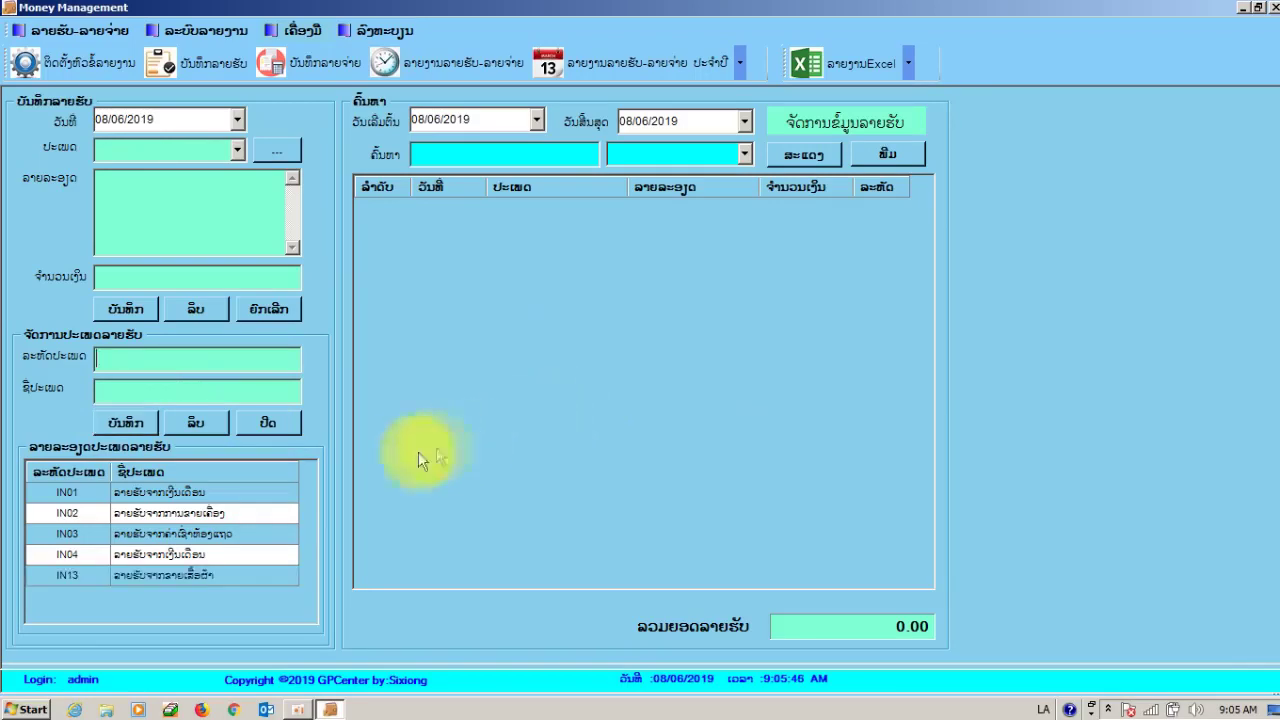
- Choose type IN13, enter amount 250000, and save the income entry
left_click(229, 578)
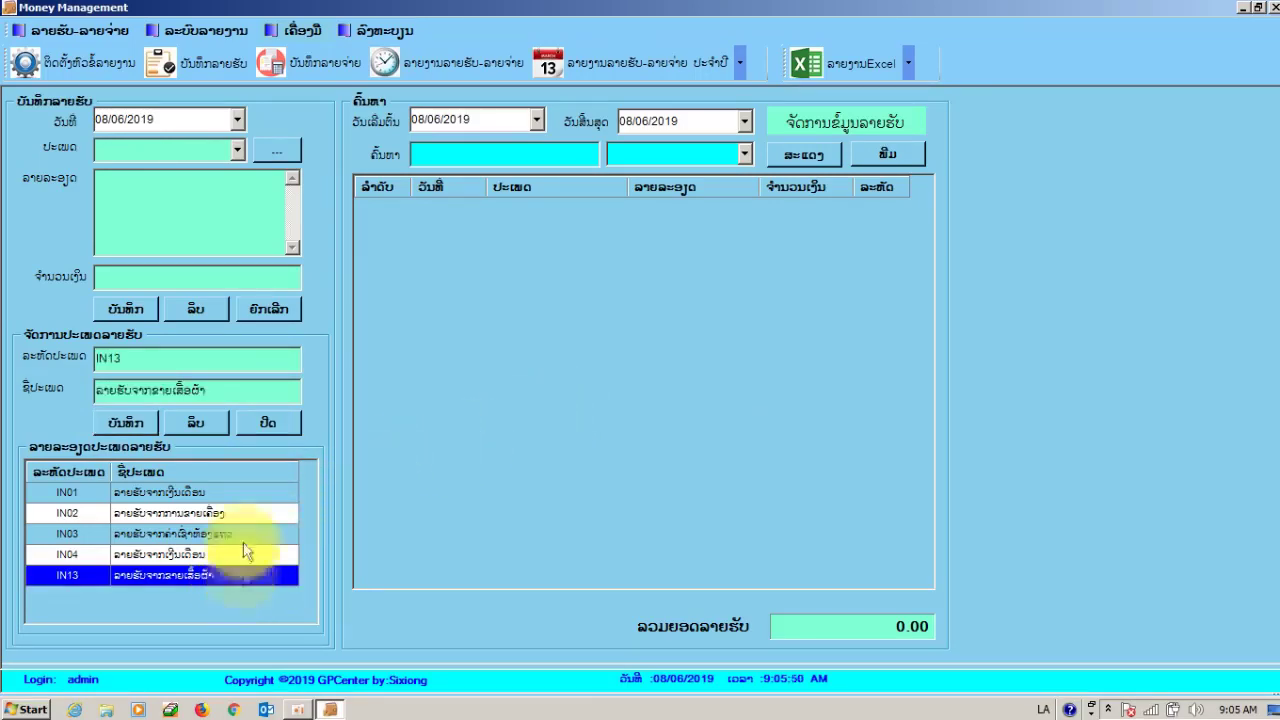
left_click(239, 150)
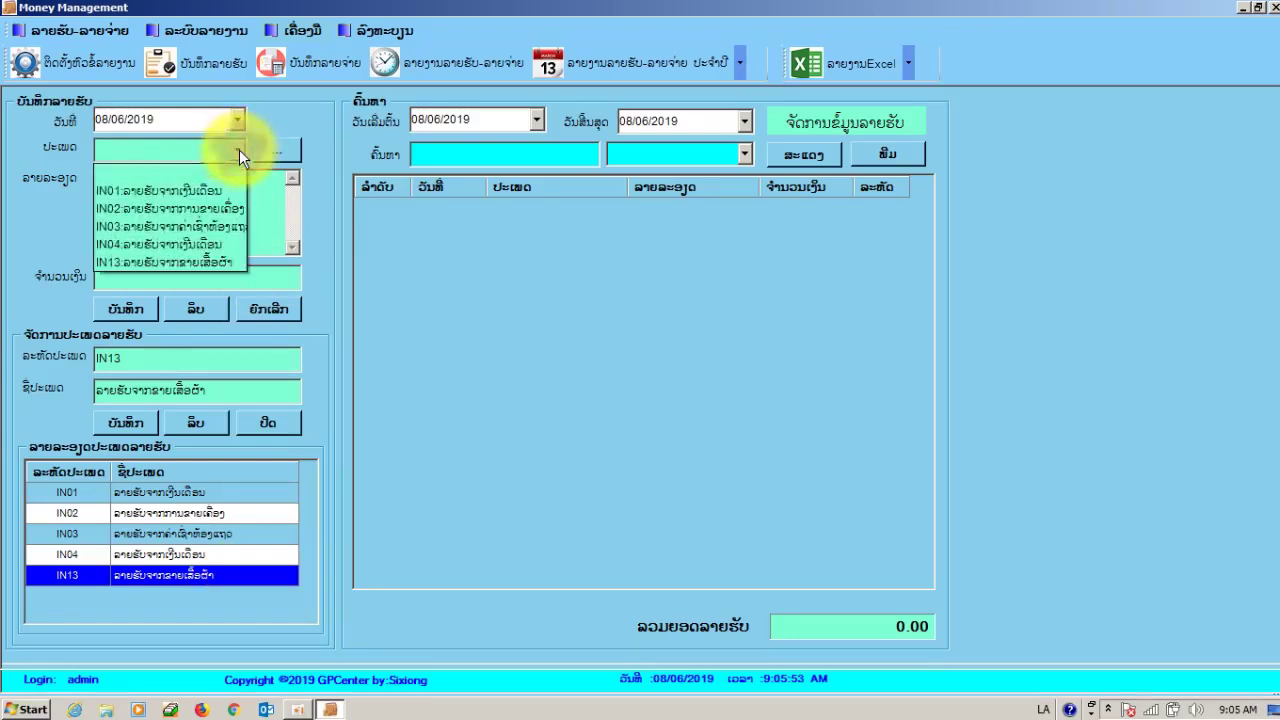
left_click(225, 261)
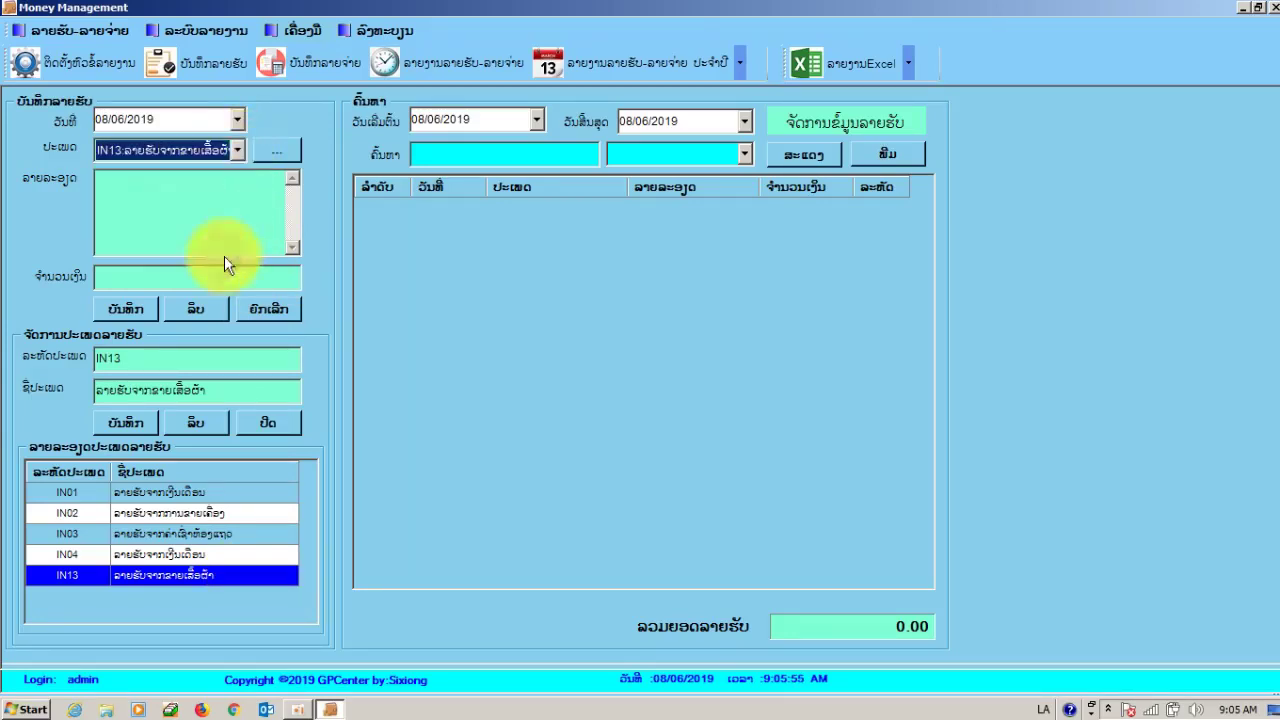
left_click(163, 280)
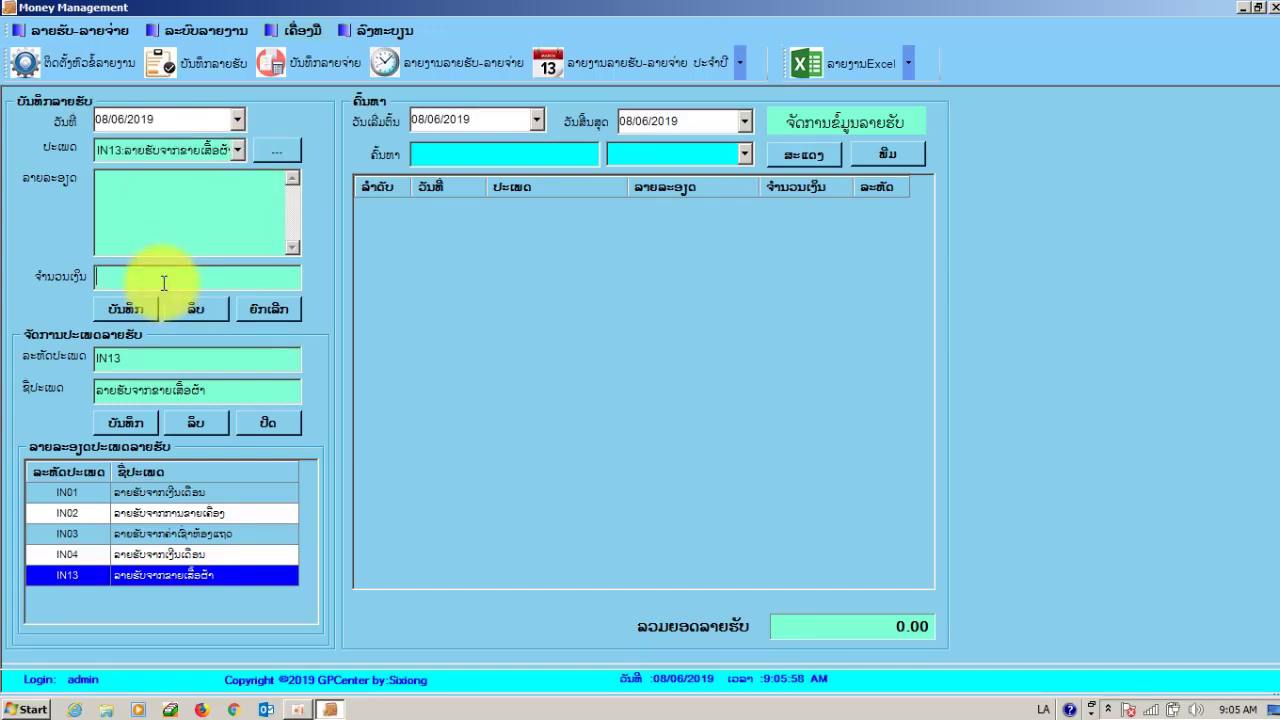
type("ໜຂຂຂ")
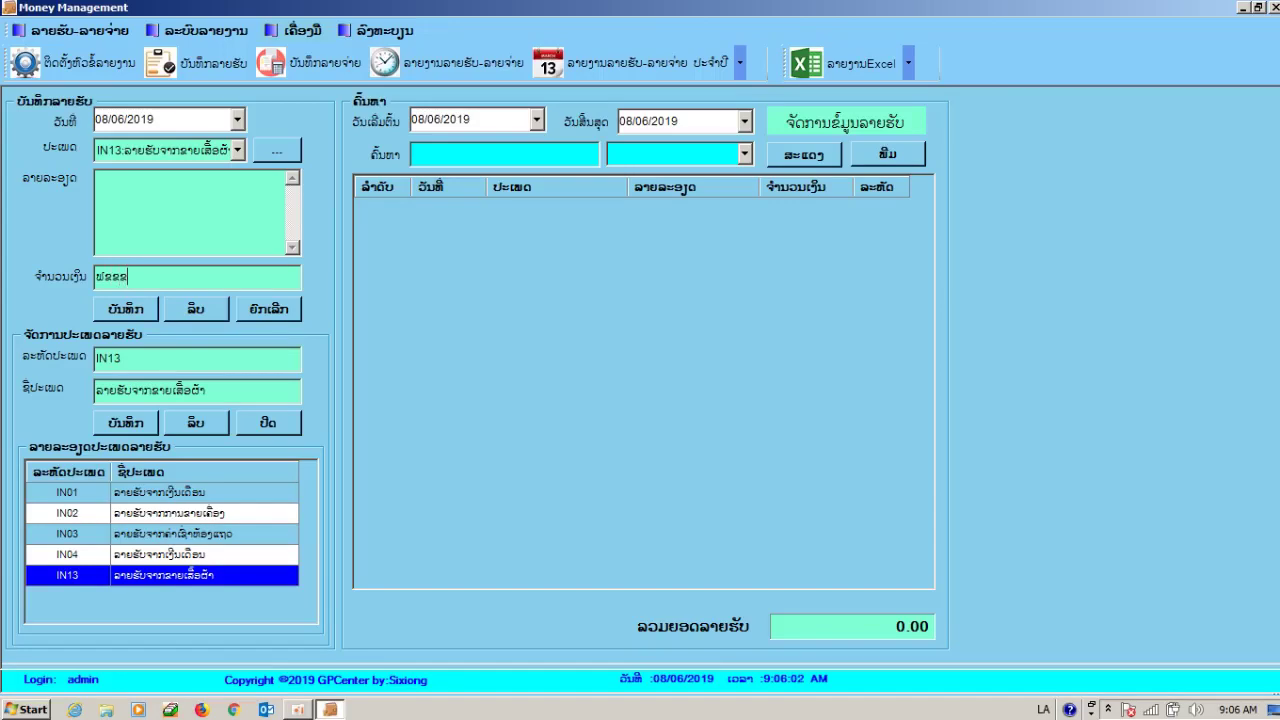
key("BackSpace")
key("BackSpace")
key("BackSpace")
key("BackSpace")
key("alt+shift")
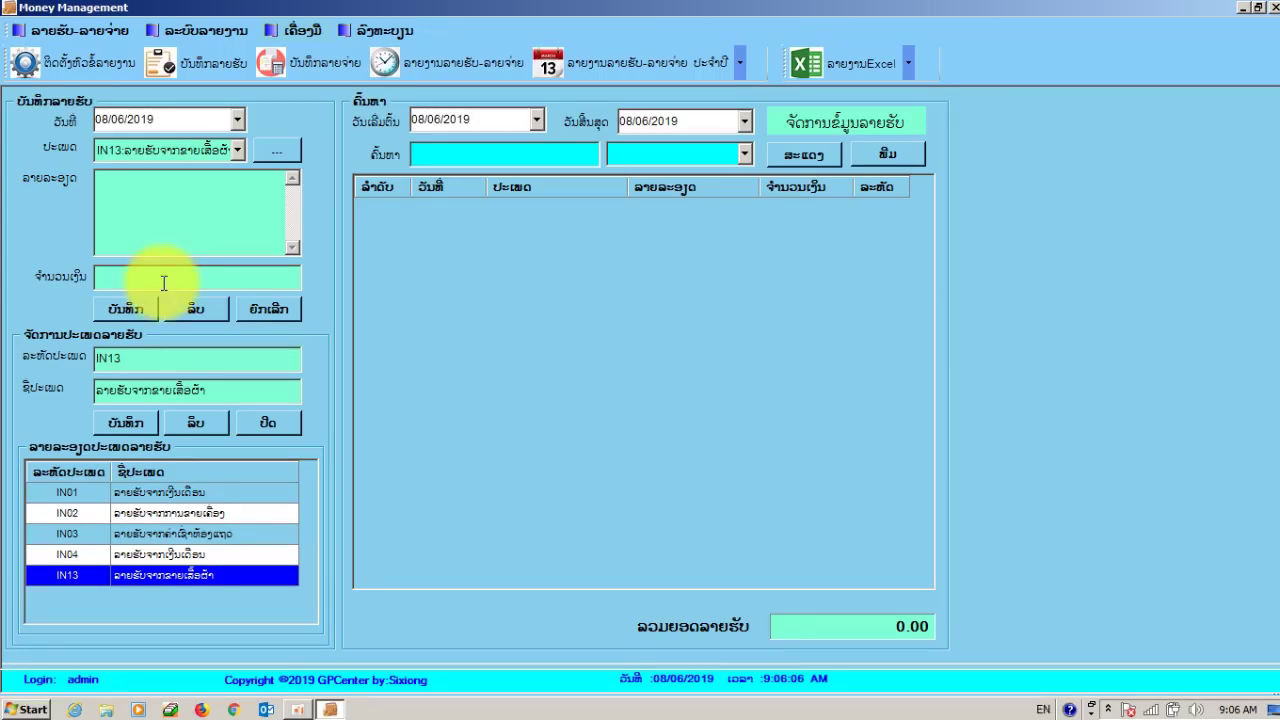
type("250000")
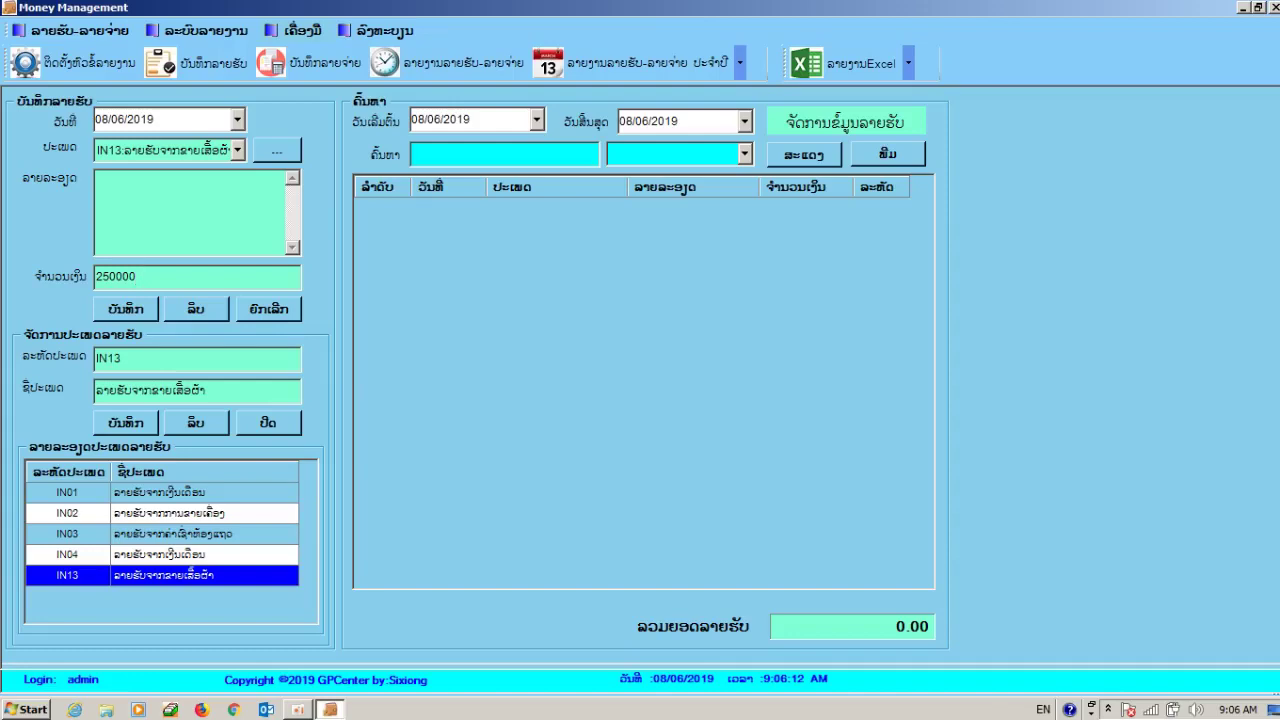
left_click(148, 310)
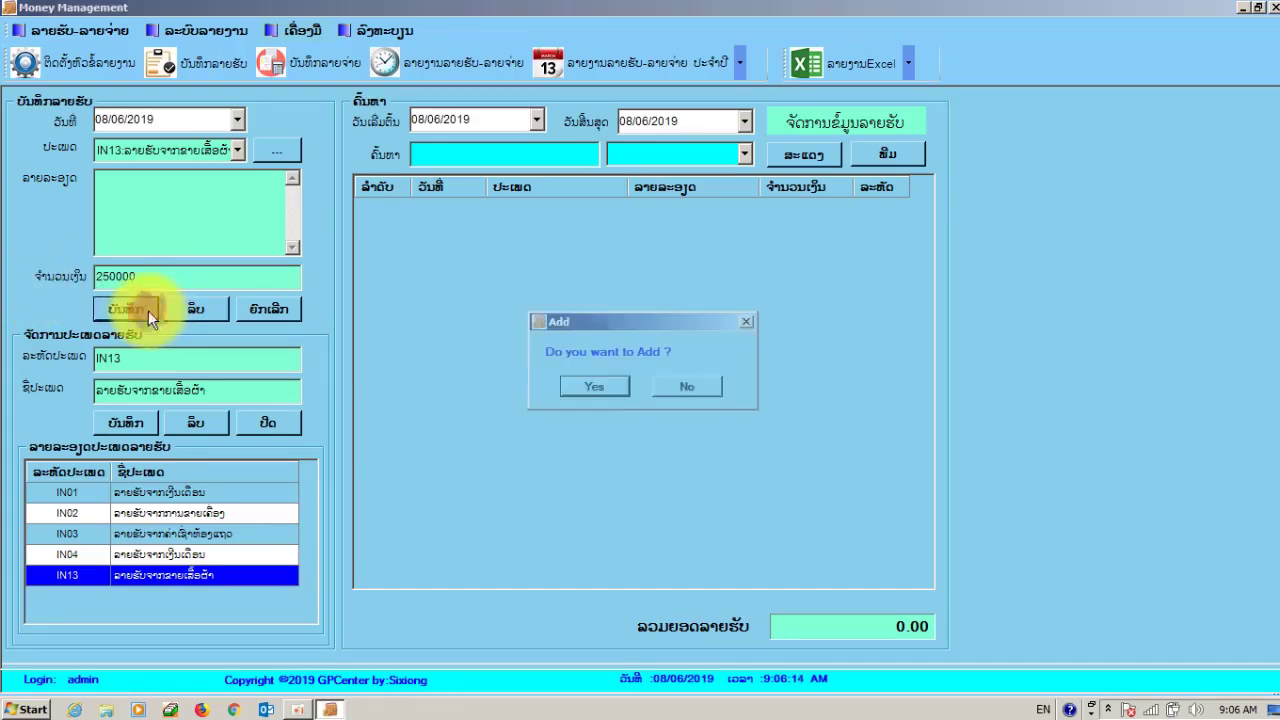
left_click(591, 386)
left_click(614, 206)
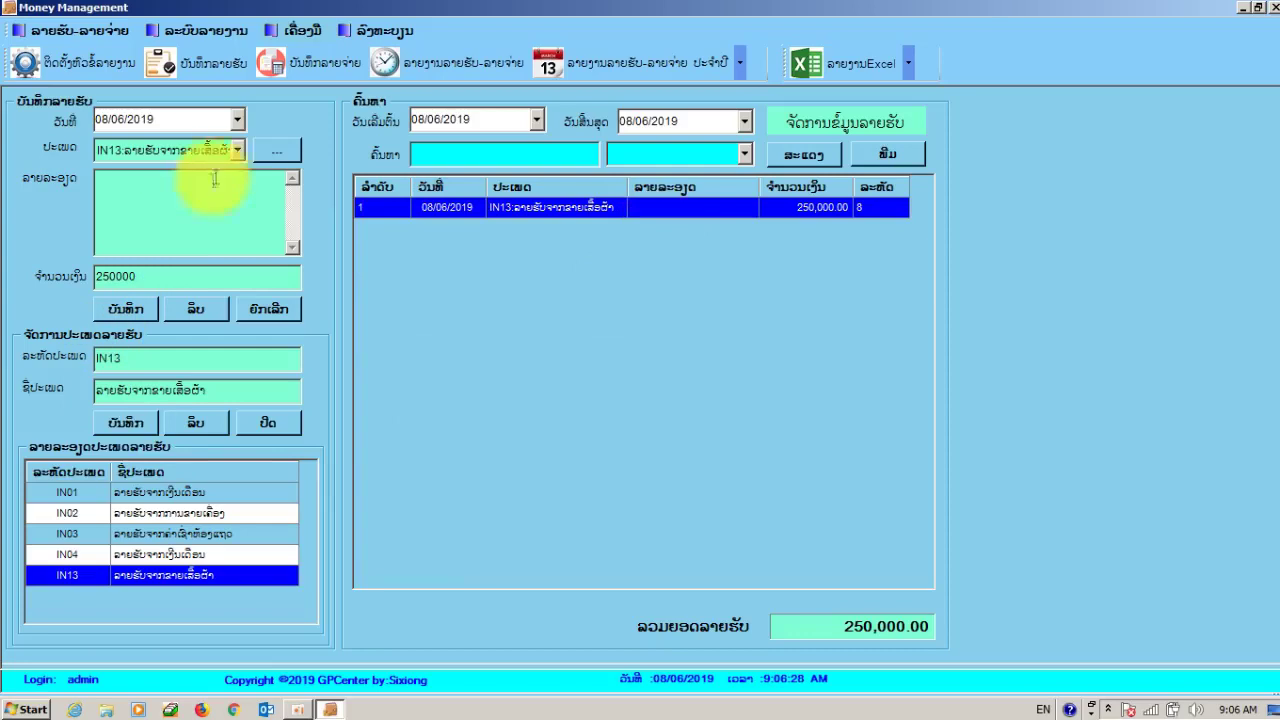
- Change the entry to type IN01 with amount 2000000 and save it
left_click(232, 152)
left_click(212, 192)
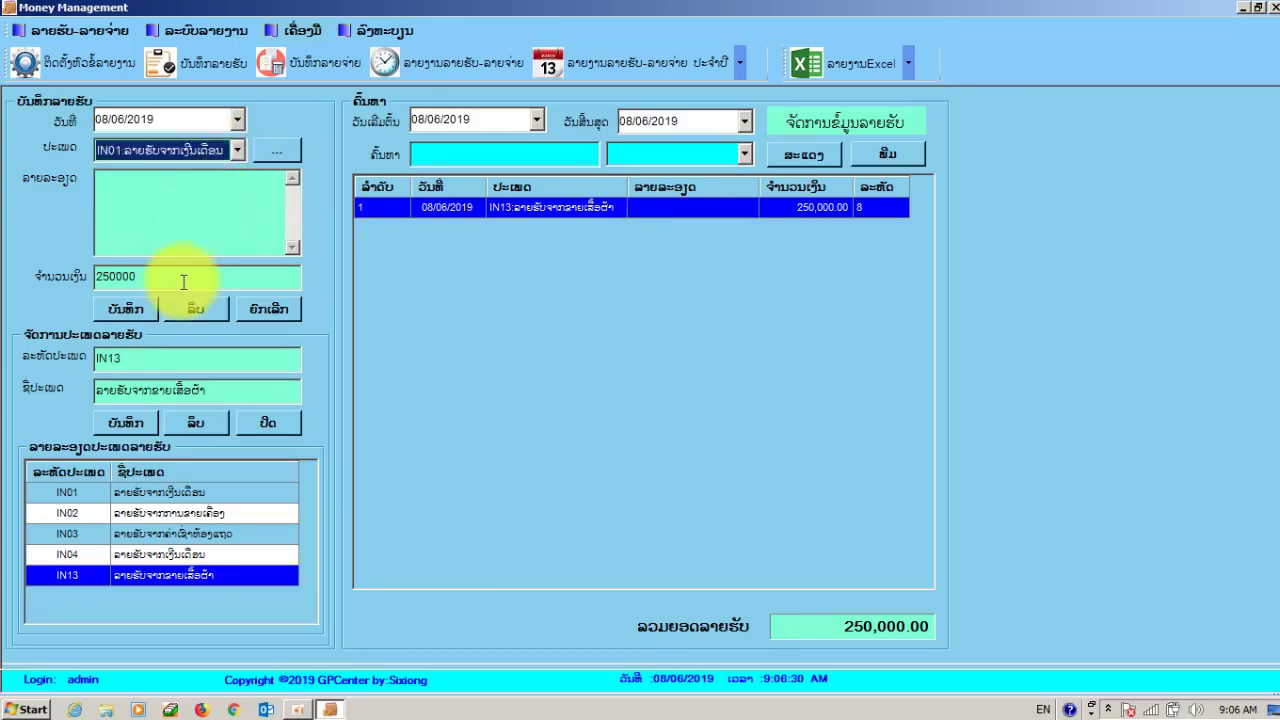
left_click(183, 282)
key("BackSpace")
key("BackSpace")
key("BackSpace")
key("BackSpace")
key("BackSpace")
key("BackSpace")
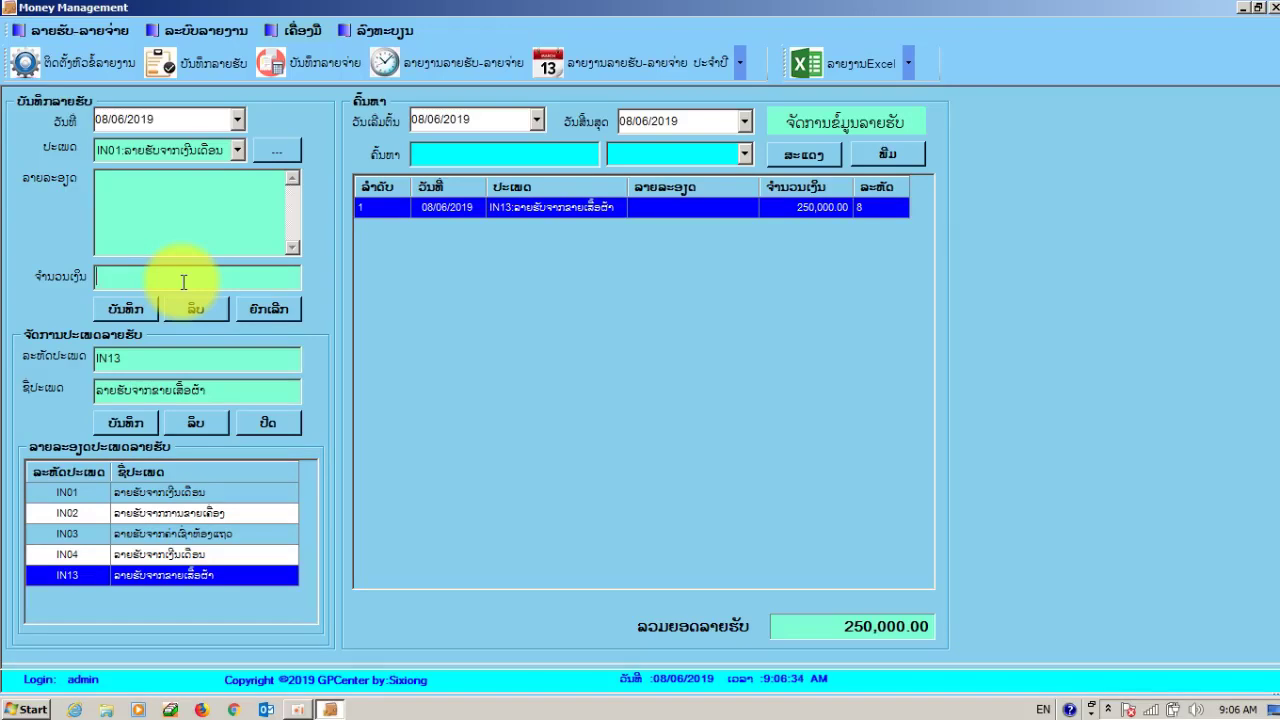
type("2000000")
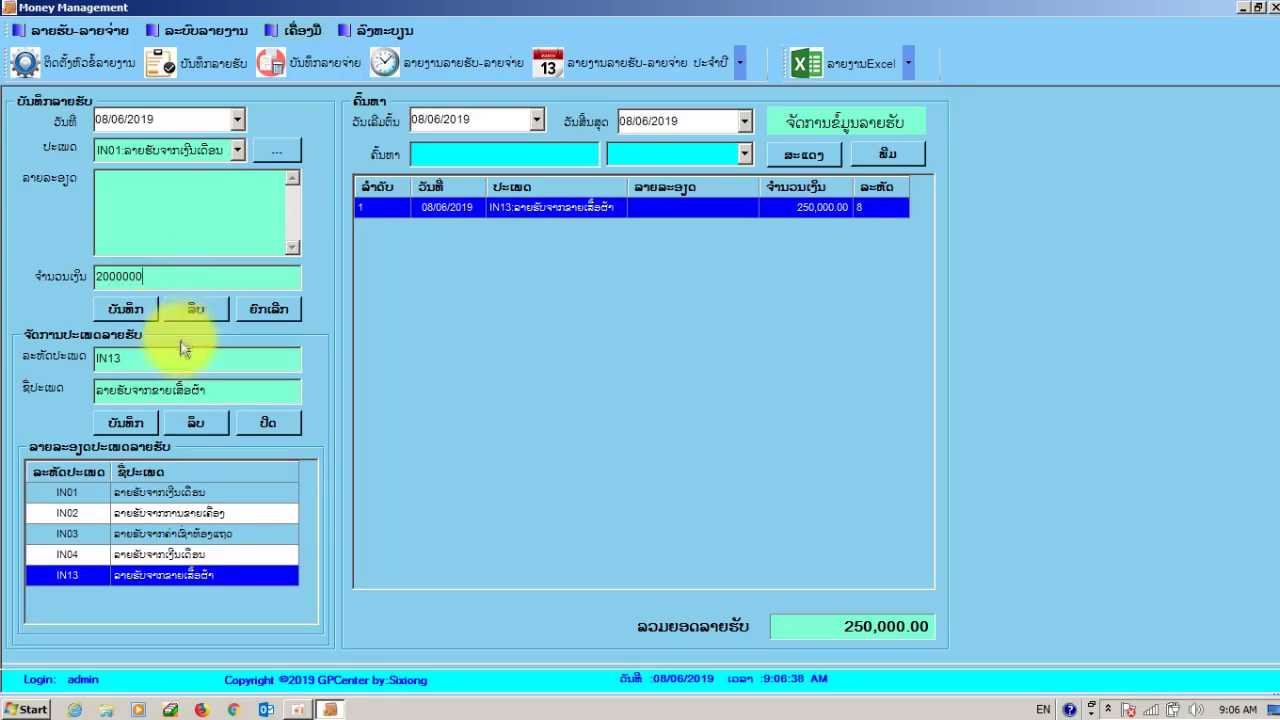
left_click(118, 306)
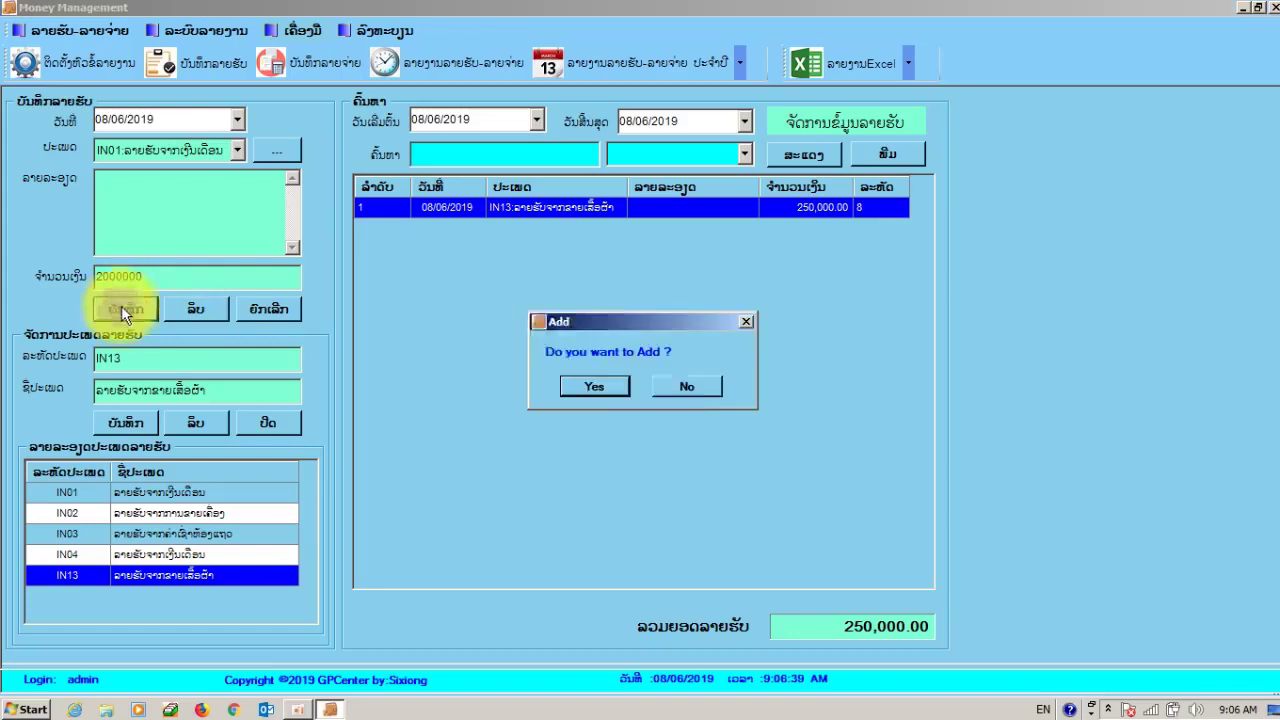
left_click(620, 385)
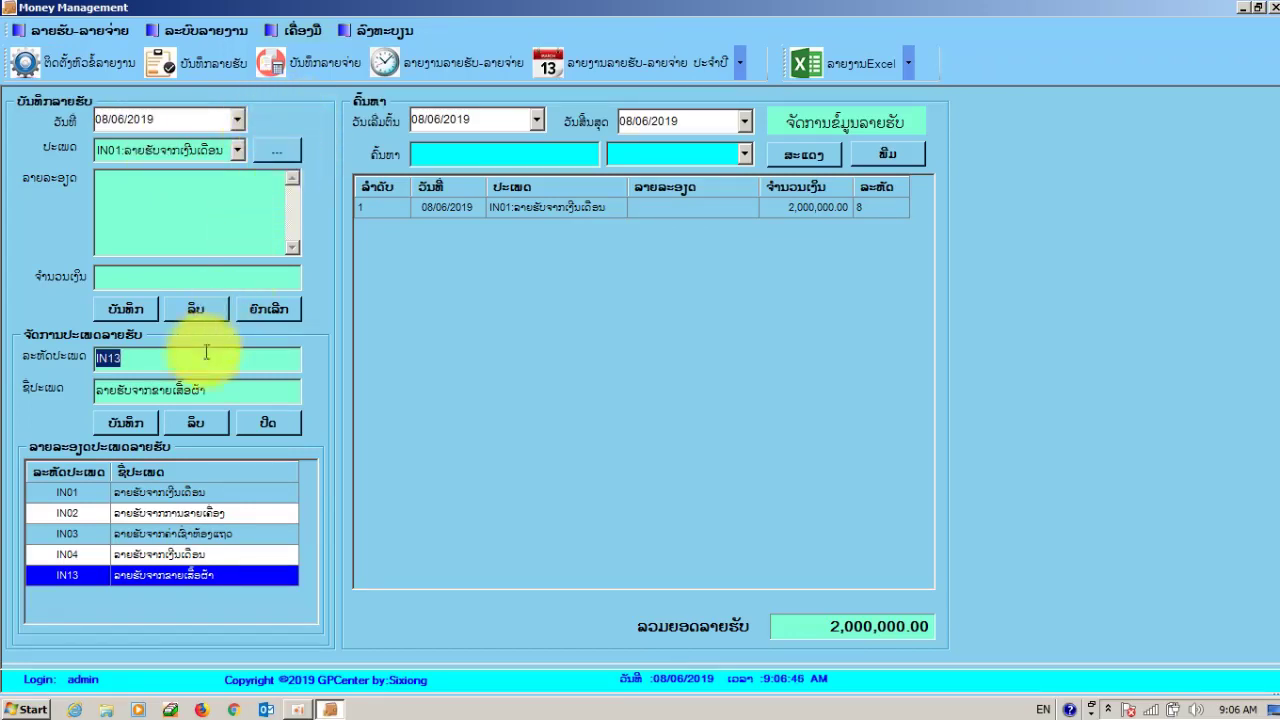
- Review income types IN01 and IN03 in the type list
left_click(214, 234)
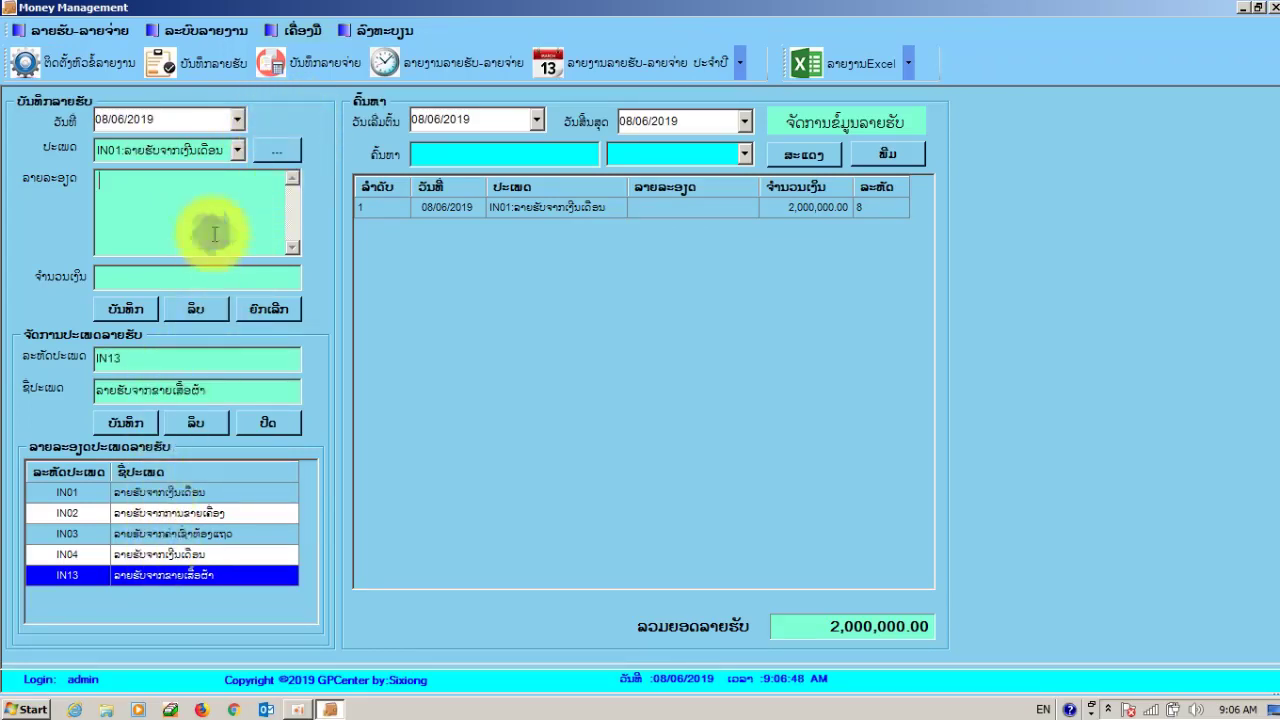
left_click(270, 495)
left_click(262, 533)
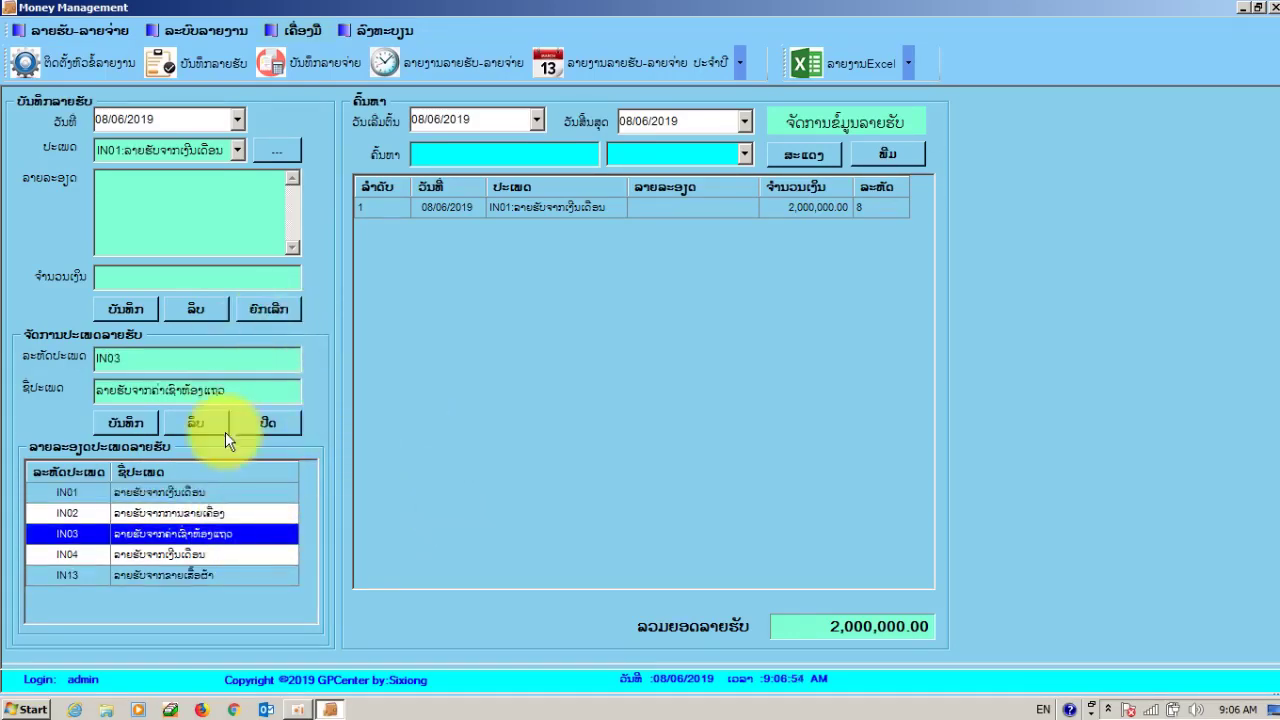
left_click(191, 490)
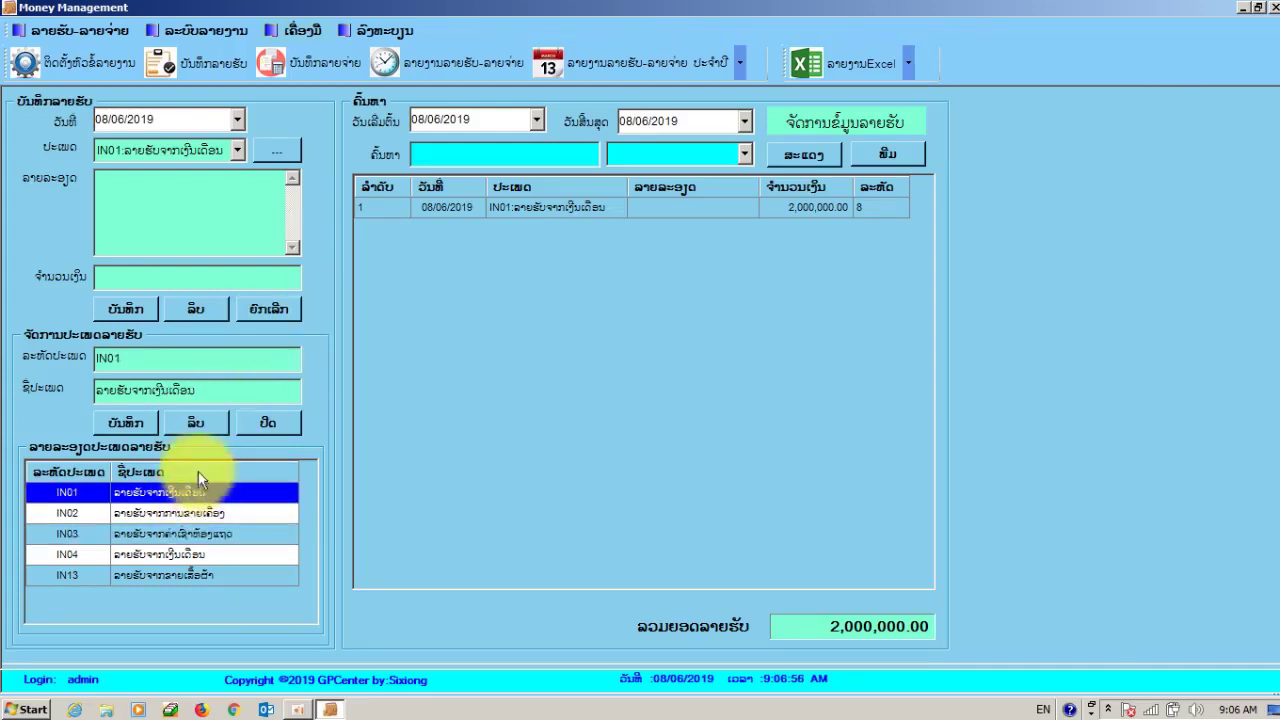
- Save another IN13 income entry of 250000, then check both listed records
left_click(242, 150)
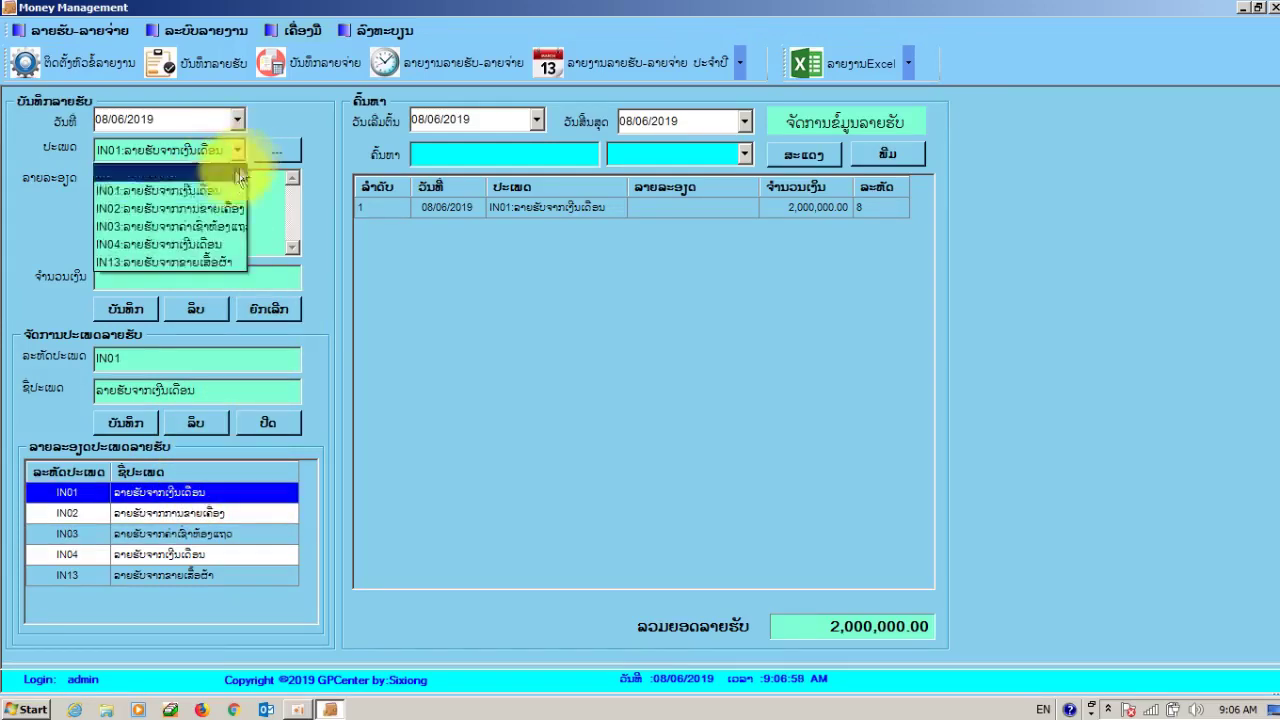
left_click(204, 256)
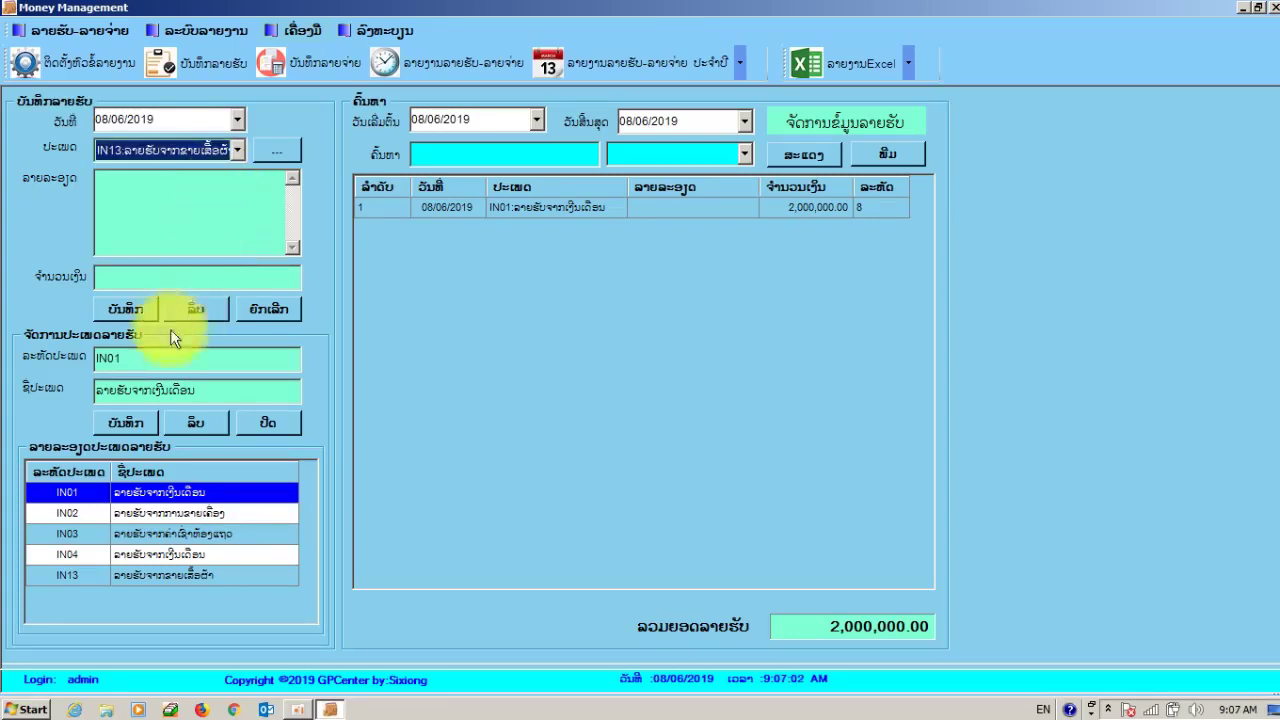
left_click(141, 277)
type("2")
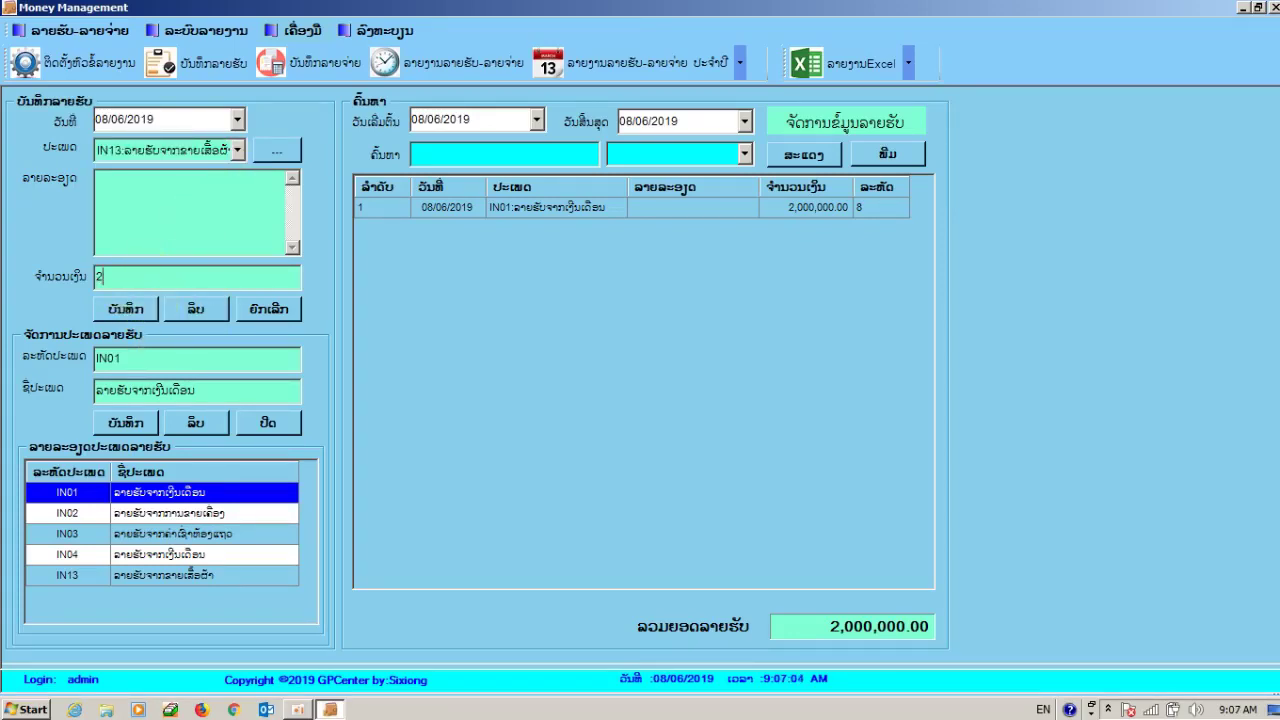
type("50000")
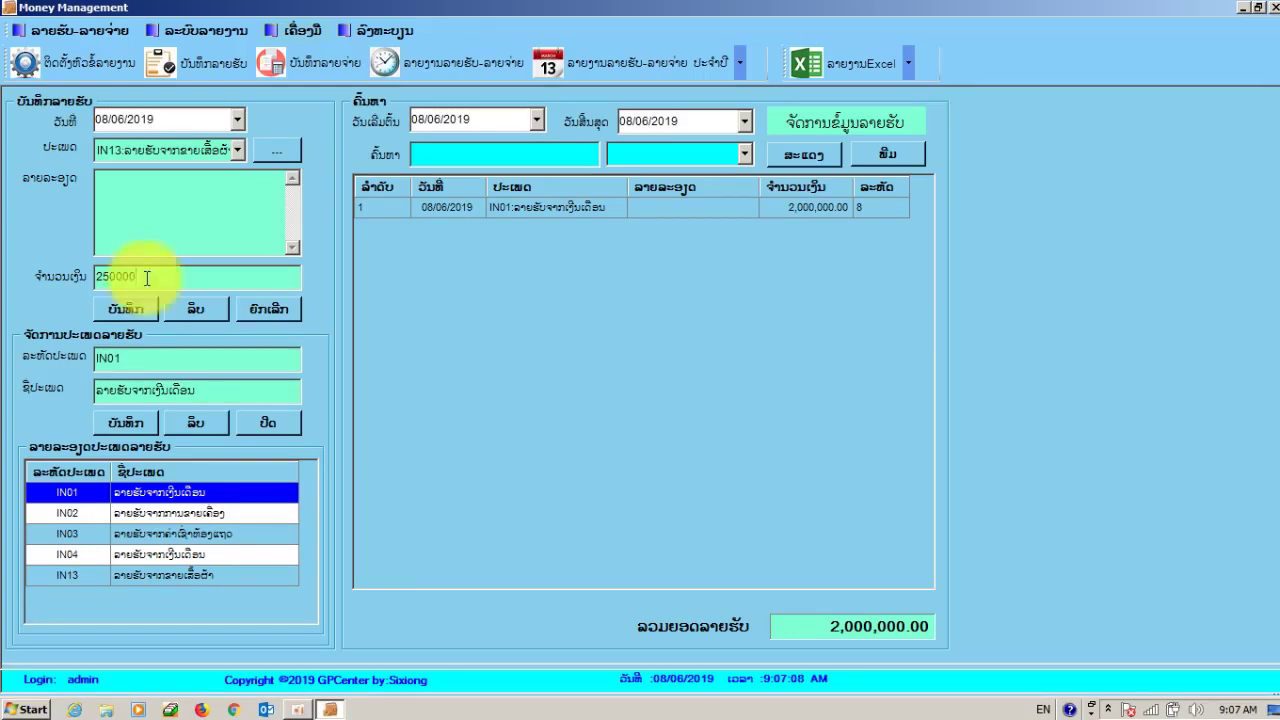
left_click(118, 308)
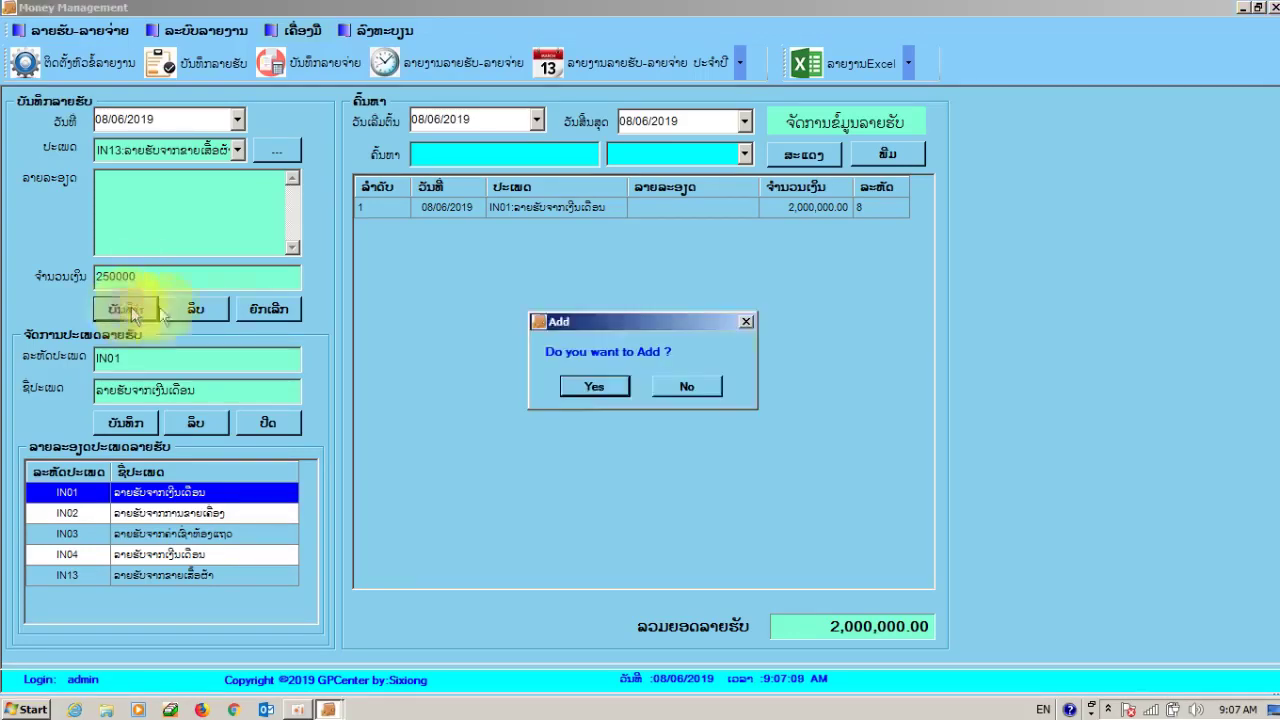
left_click(594, 386)
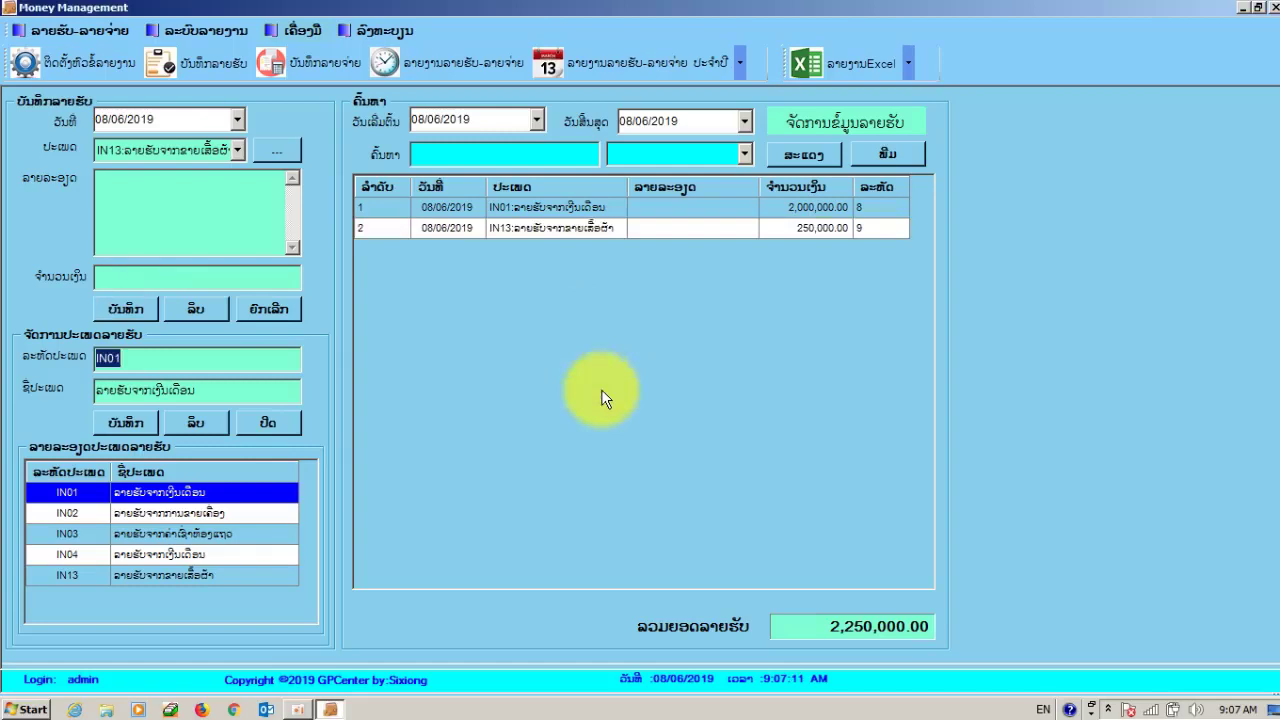
left_click(538, 208)
left_click(543, 230)
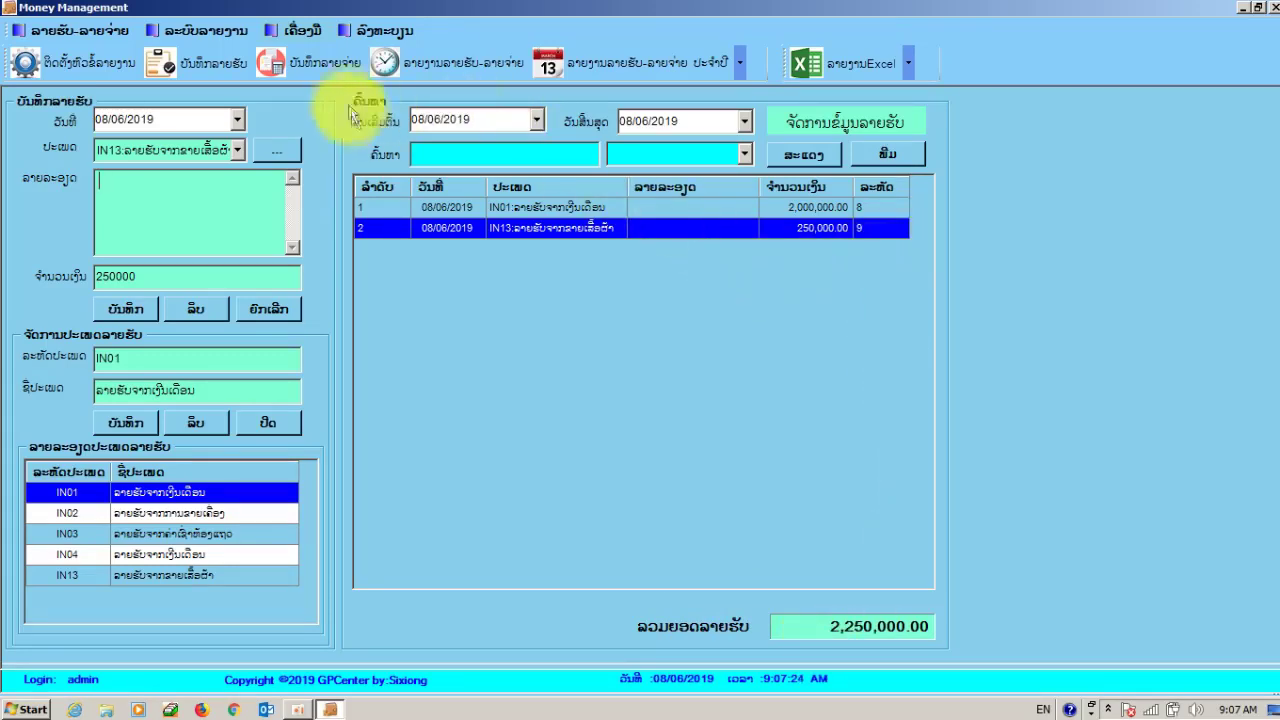
- Show the expense entry form and its expense-type management panel
left_click(316, 63)
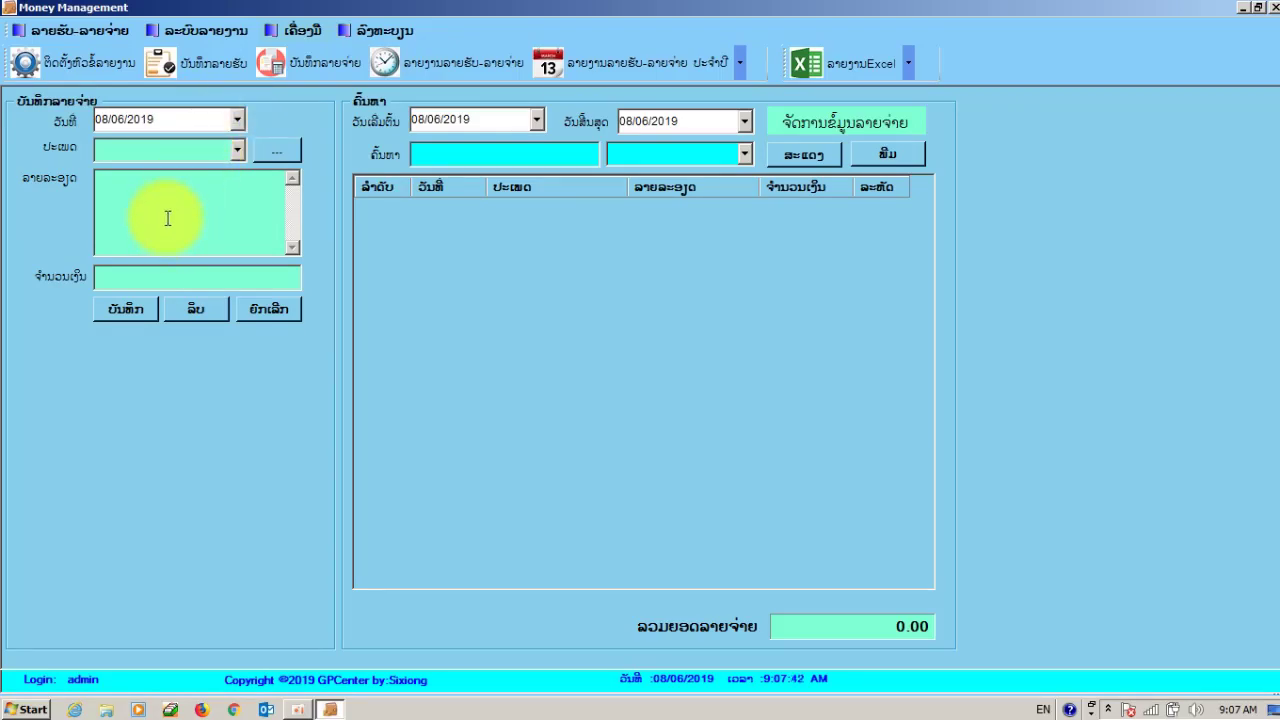
left_click(154, 214)
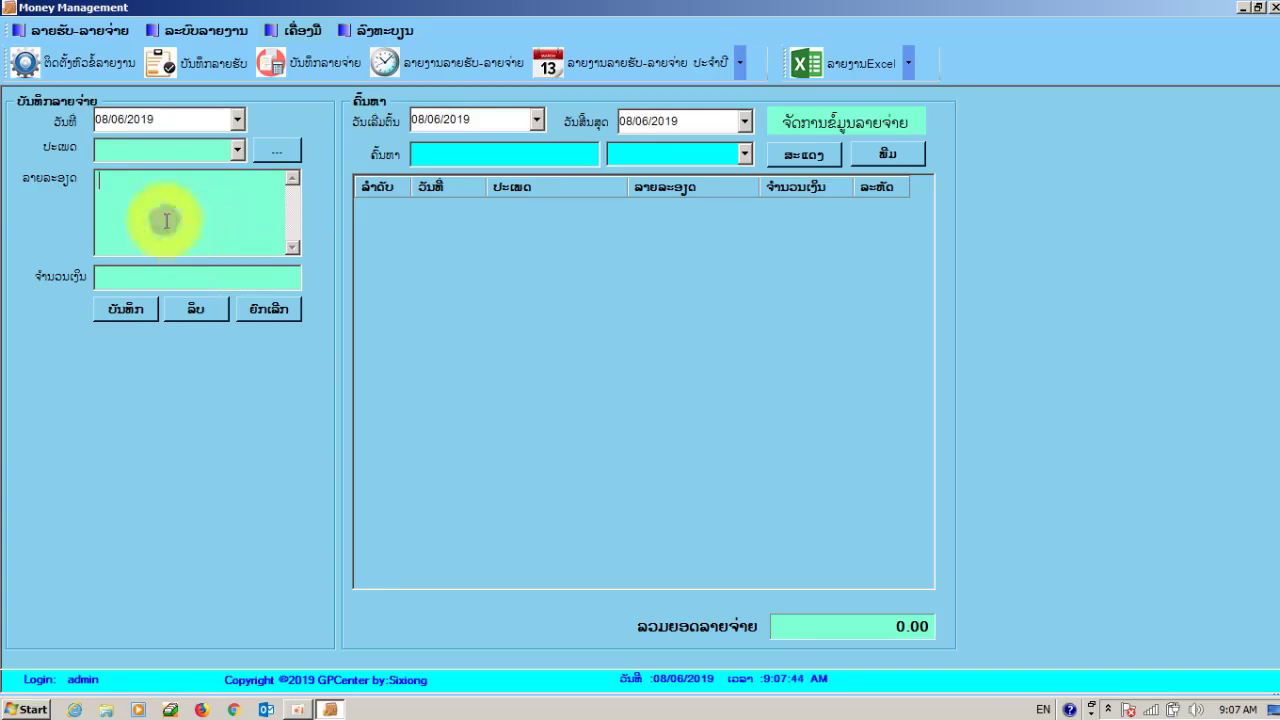
left_click(193, 276)
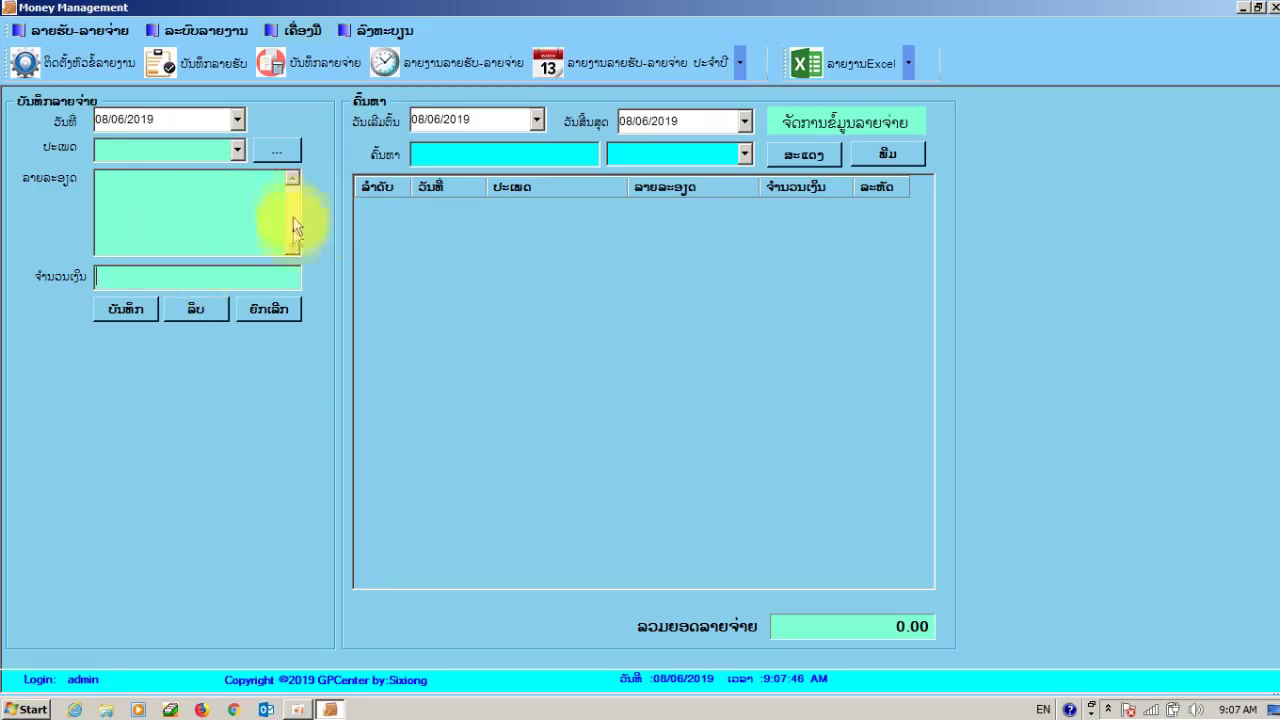
left_click(280, 155)
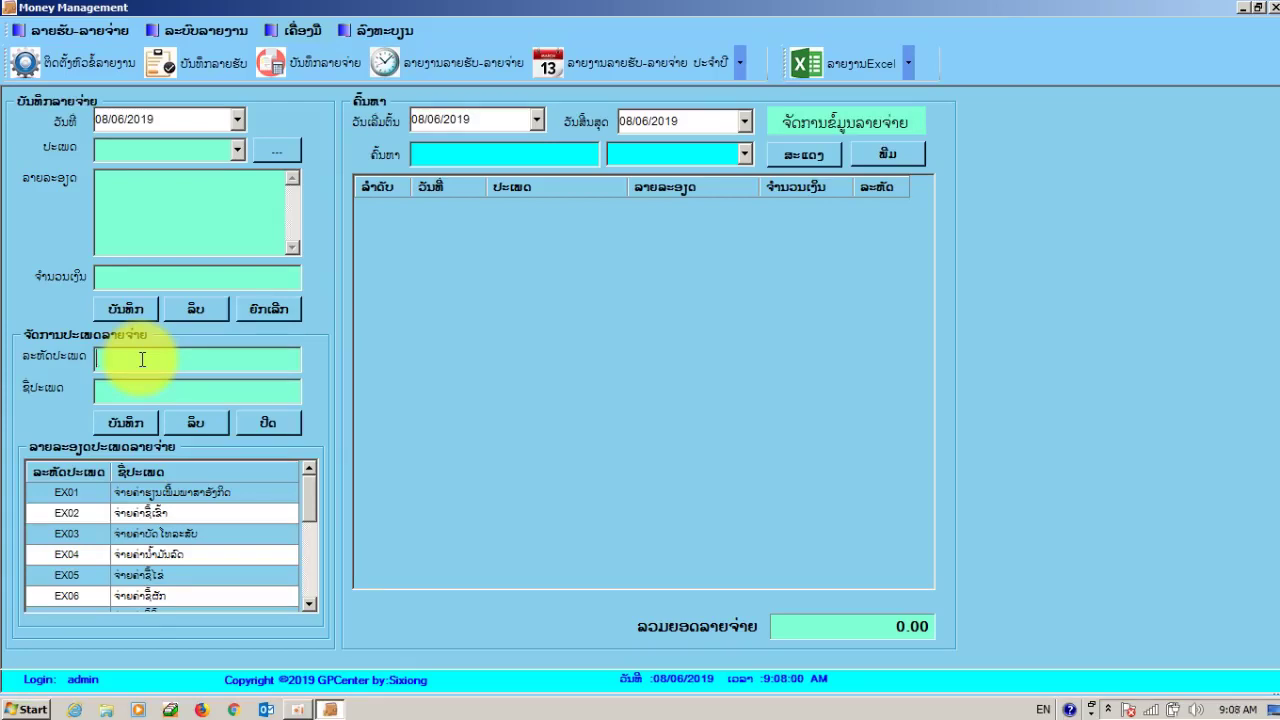
- Fill in the expense-type code and name fields, then save EX03 with confirmation
type("EX")
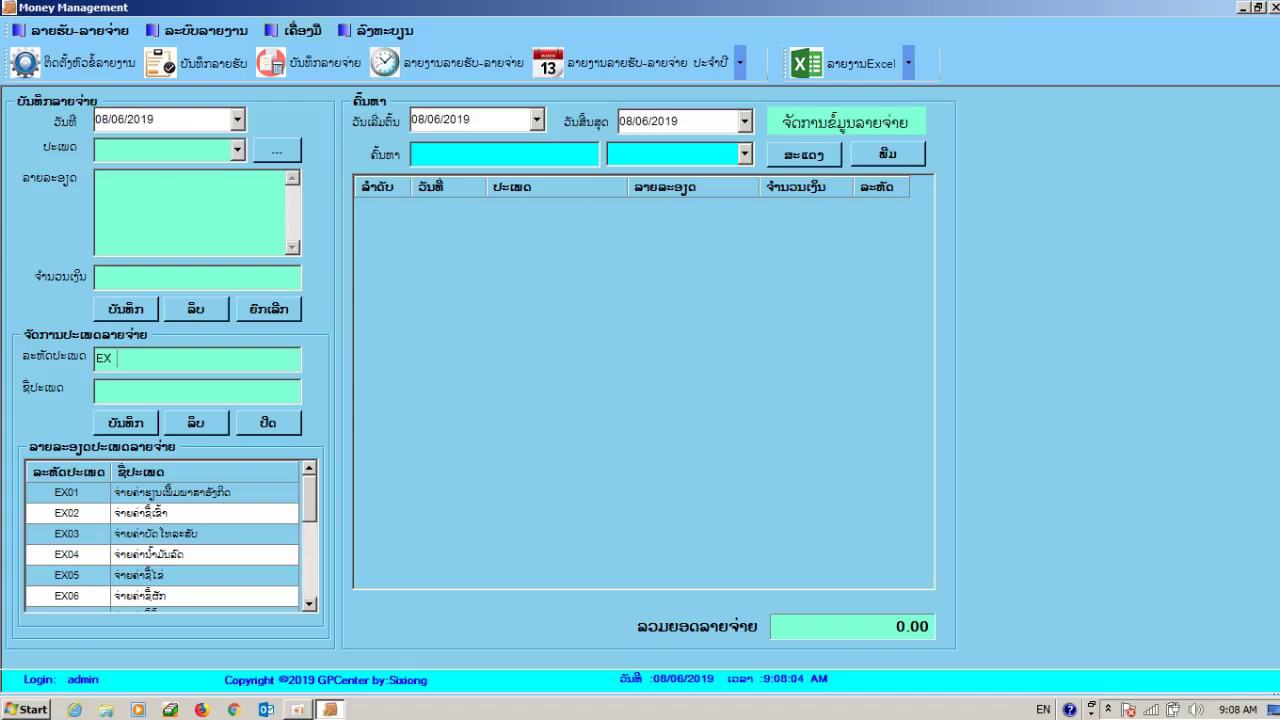
type(" 1")
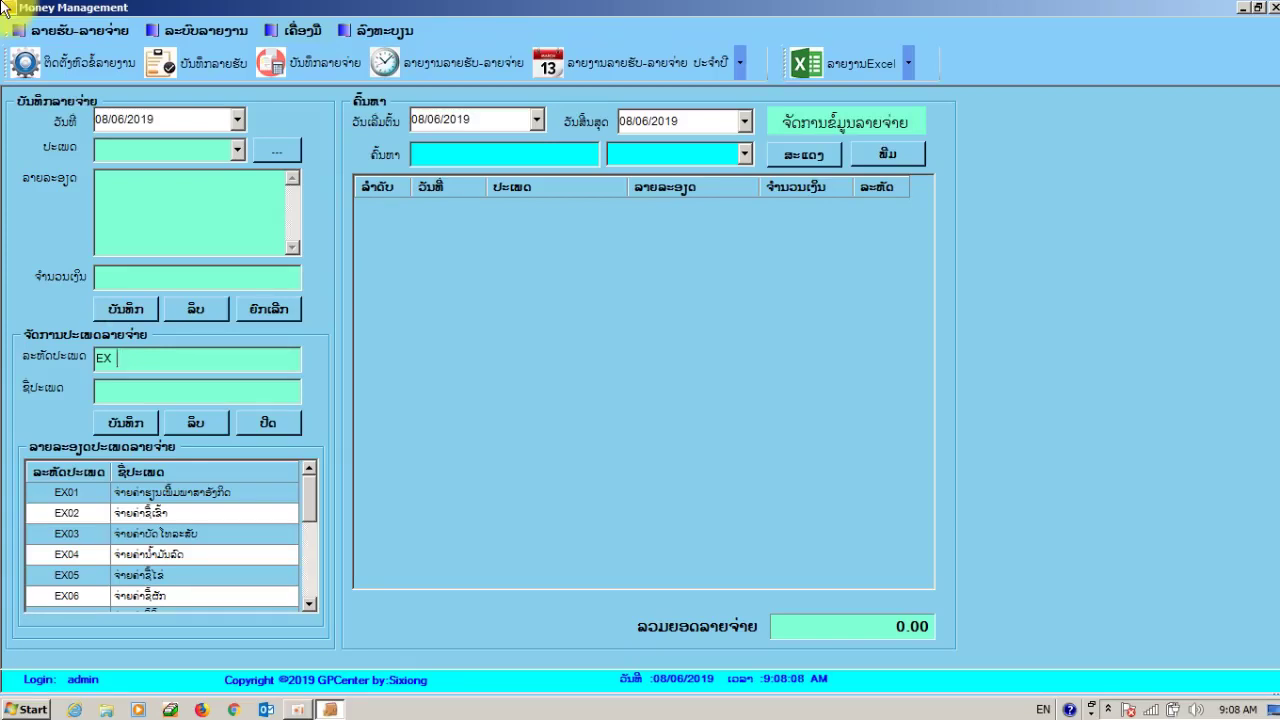
type("1")
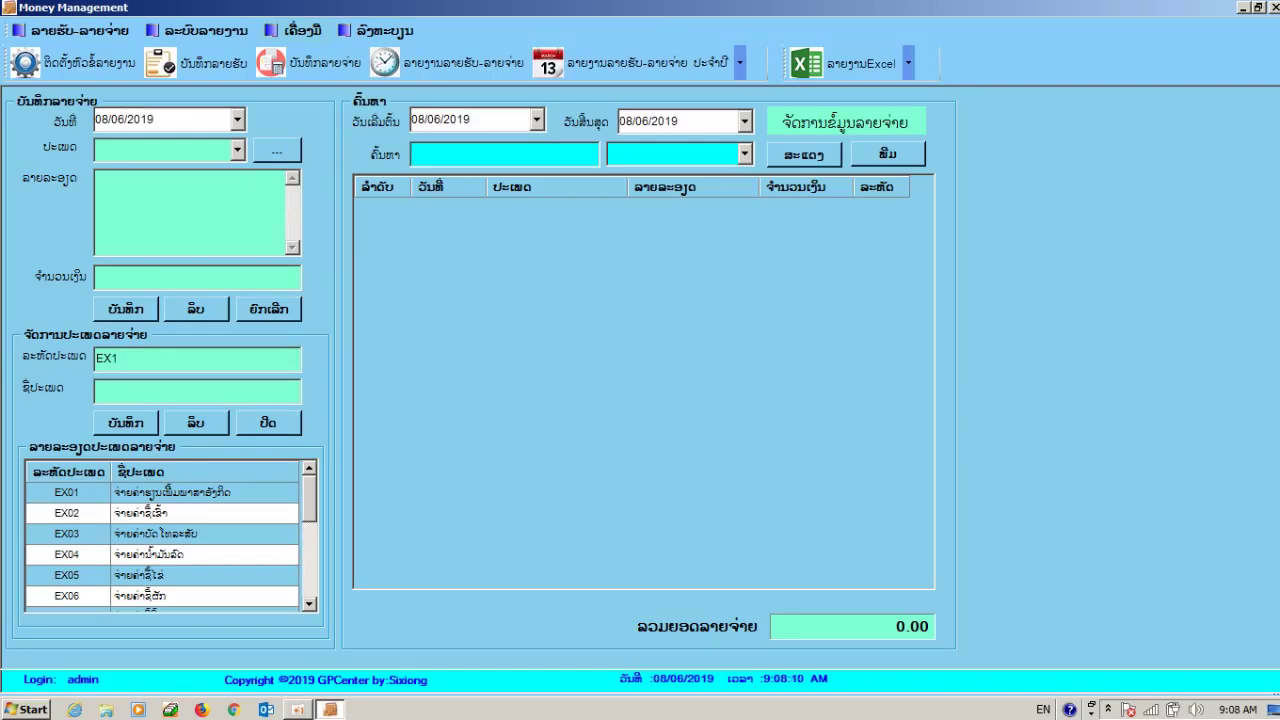
type("8")
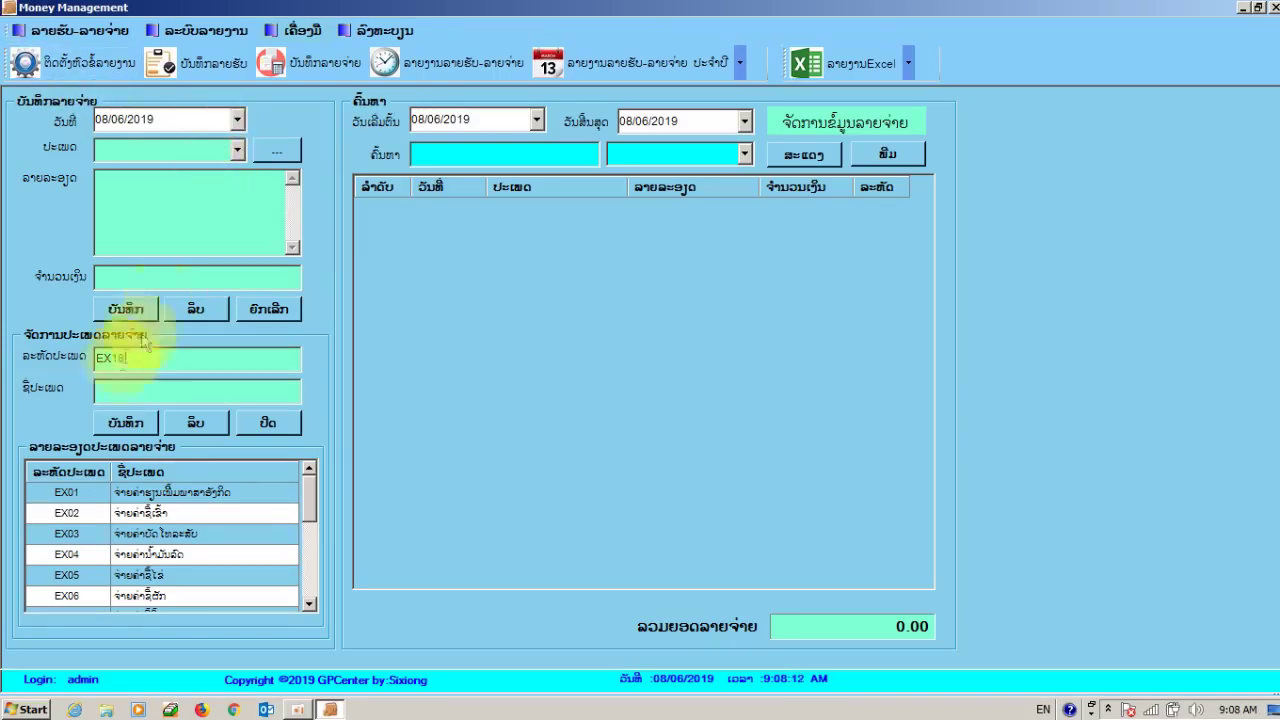
left_click(118, 382)
left_click(116, 366)
left_click(115, 382)
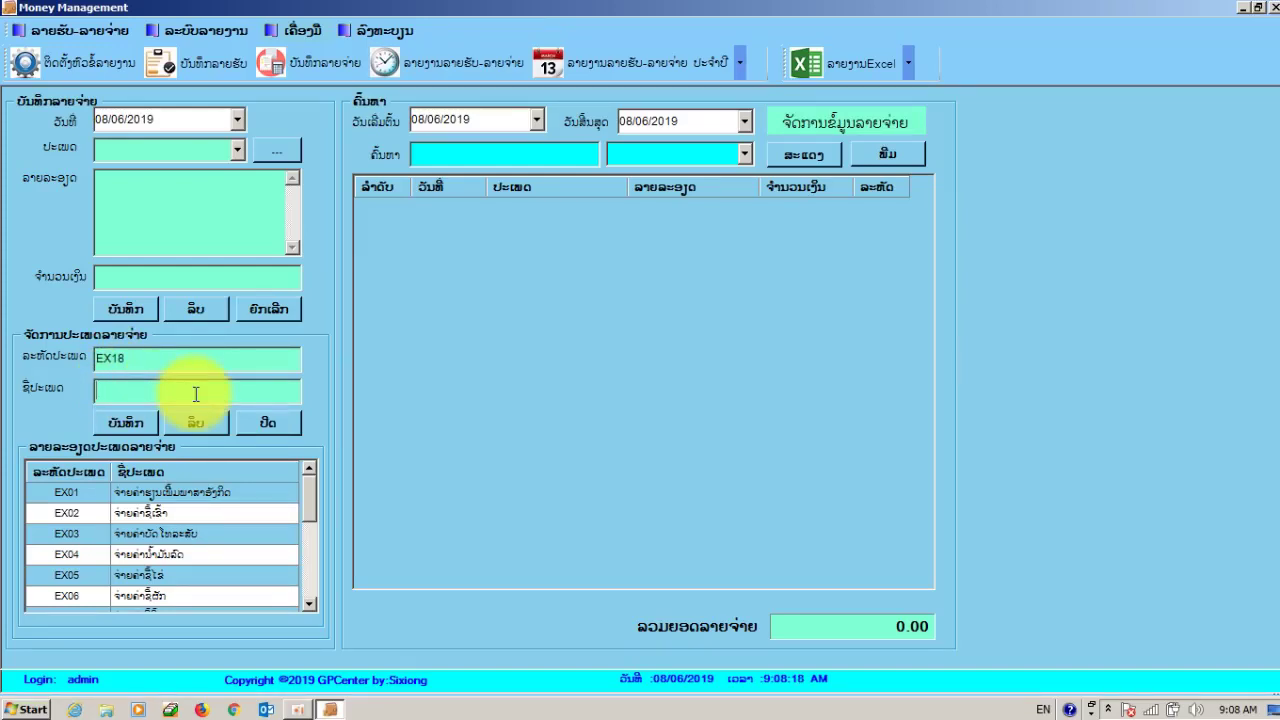
left_click(156, 535)
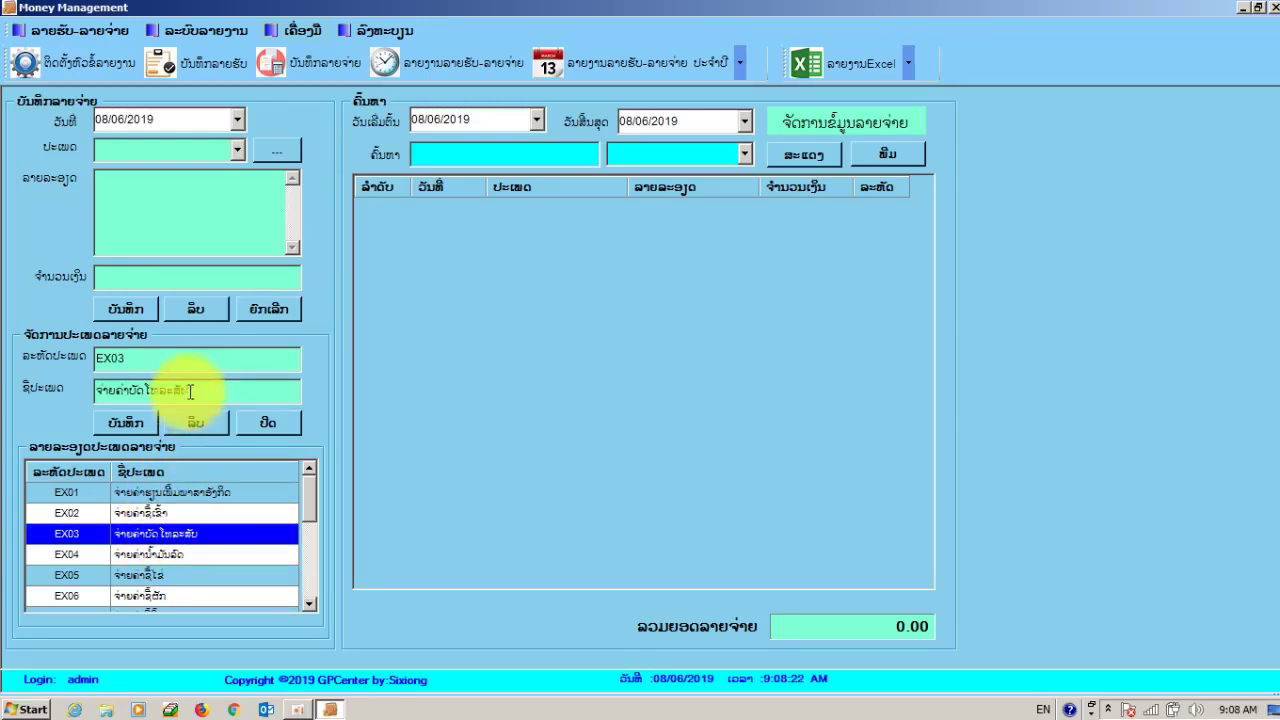
left_click(132, 426)
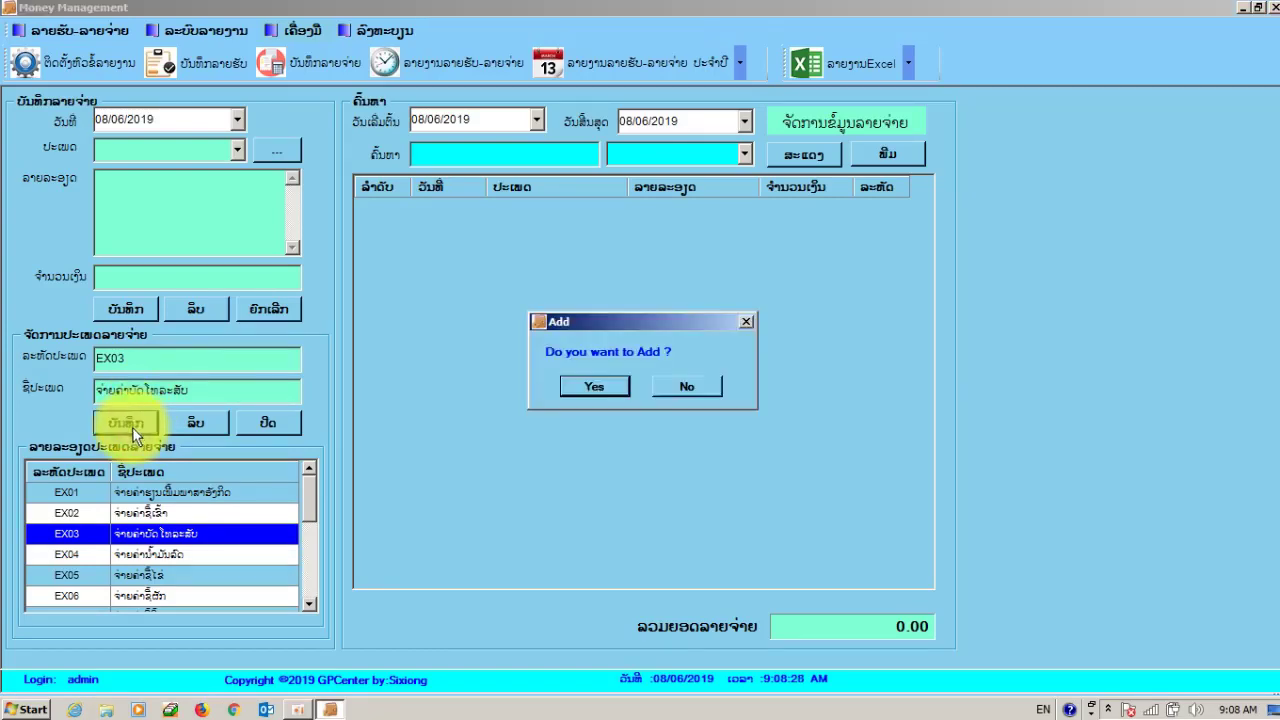
left_click(600, 386)
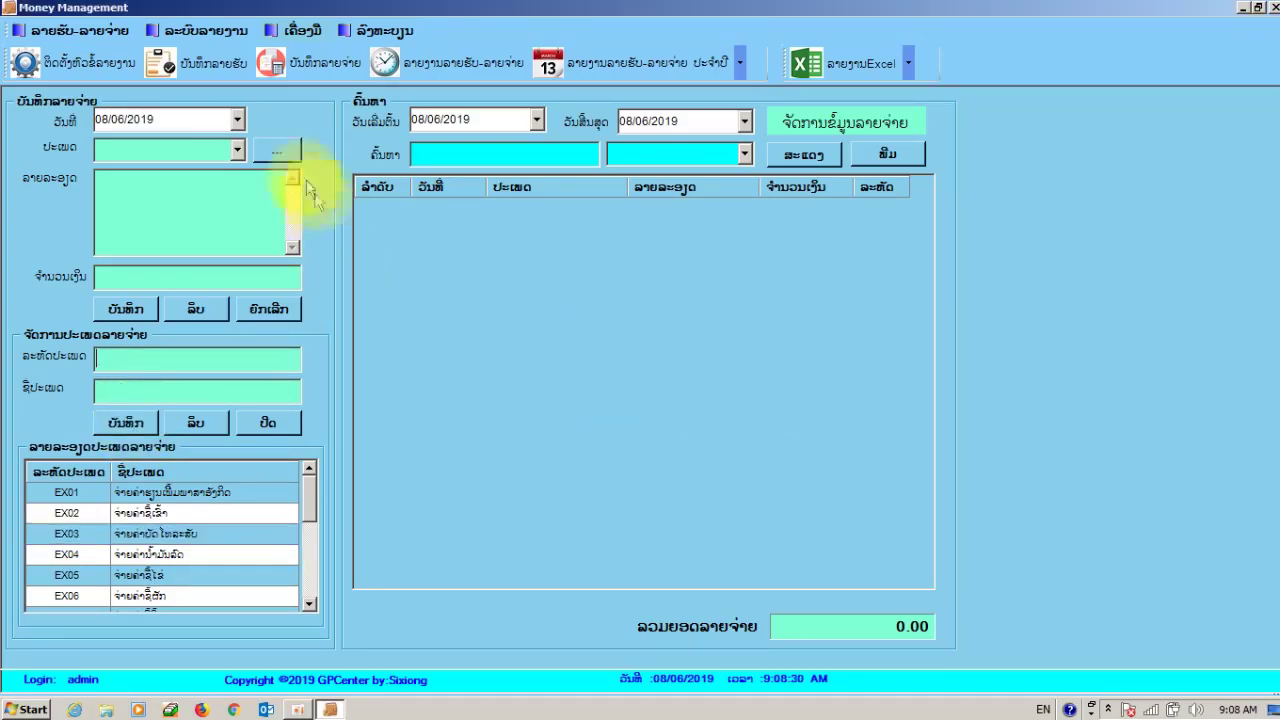
- Save an EX01 expense of 400000 and select the new 400,000.00 record
left_click(290, 154)
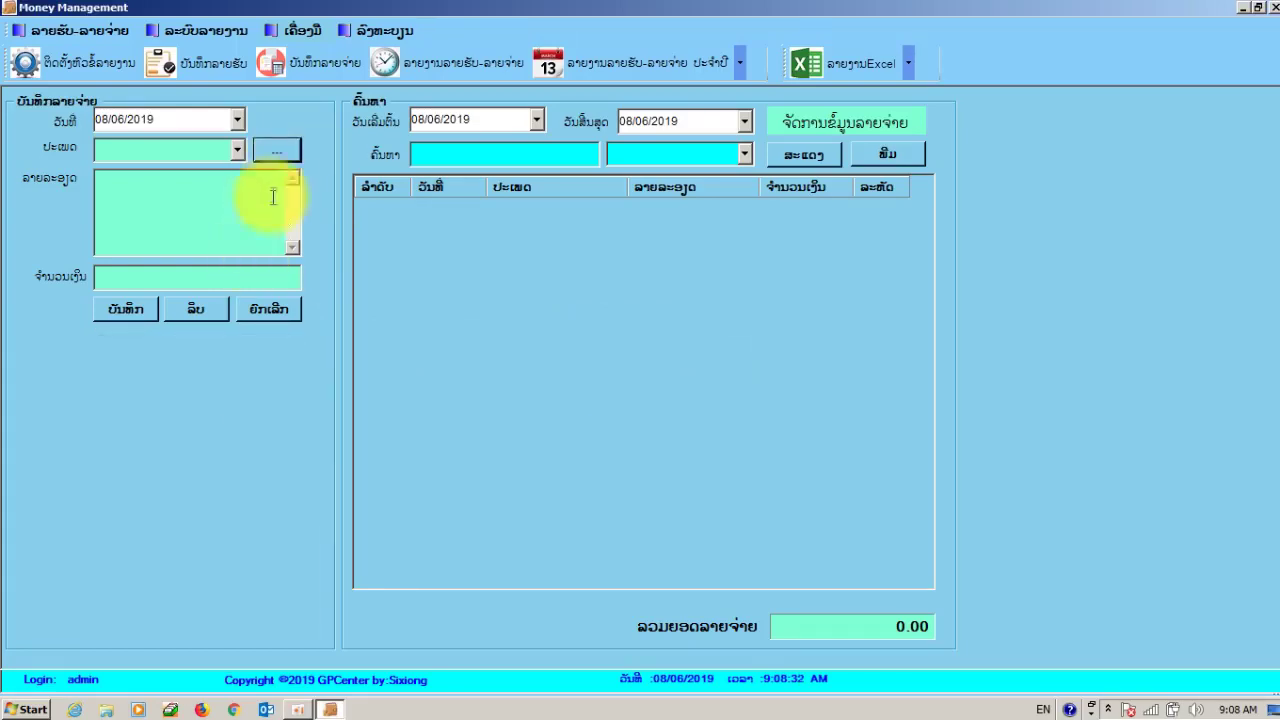
left_click(277, 148)
left_click(238, 150)
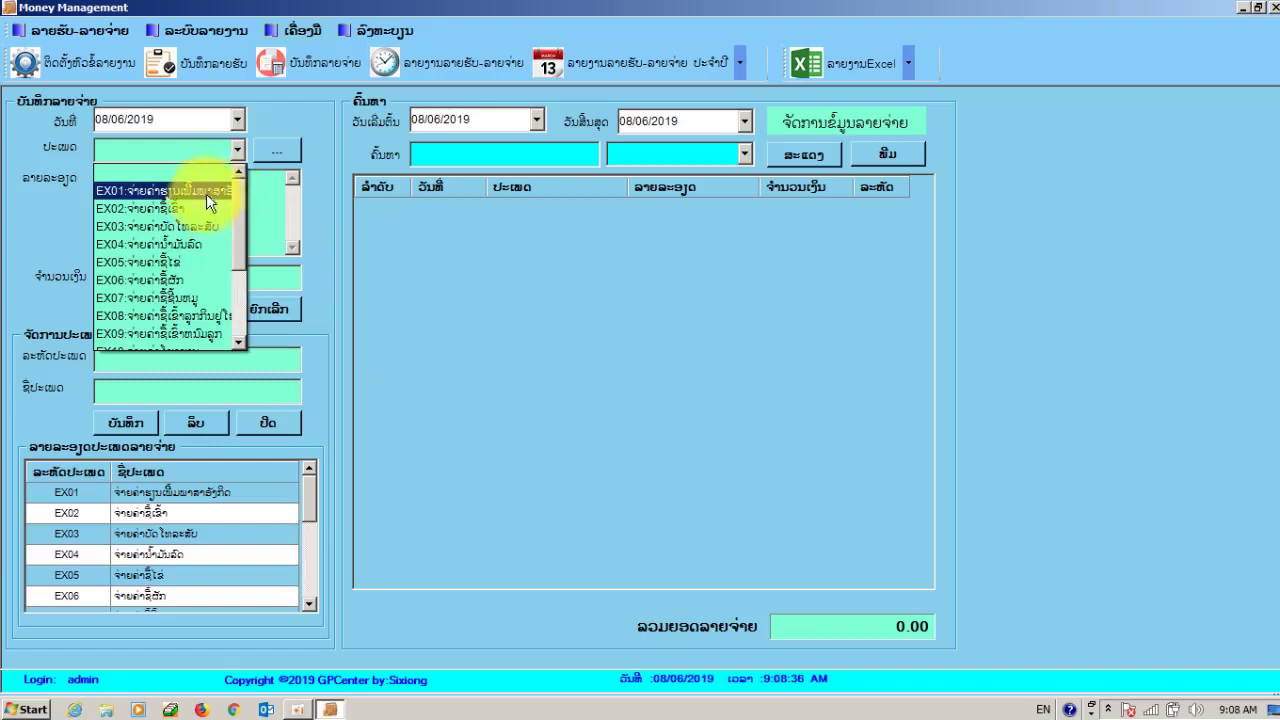
left_click(207, 193)
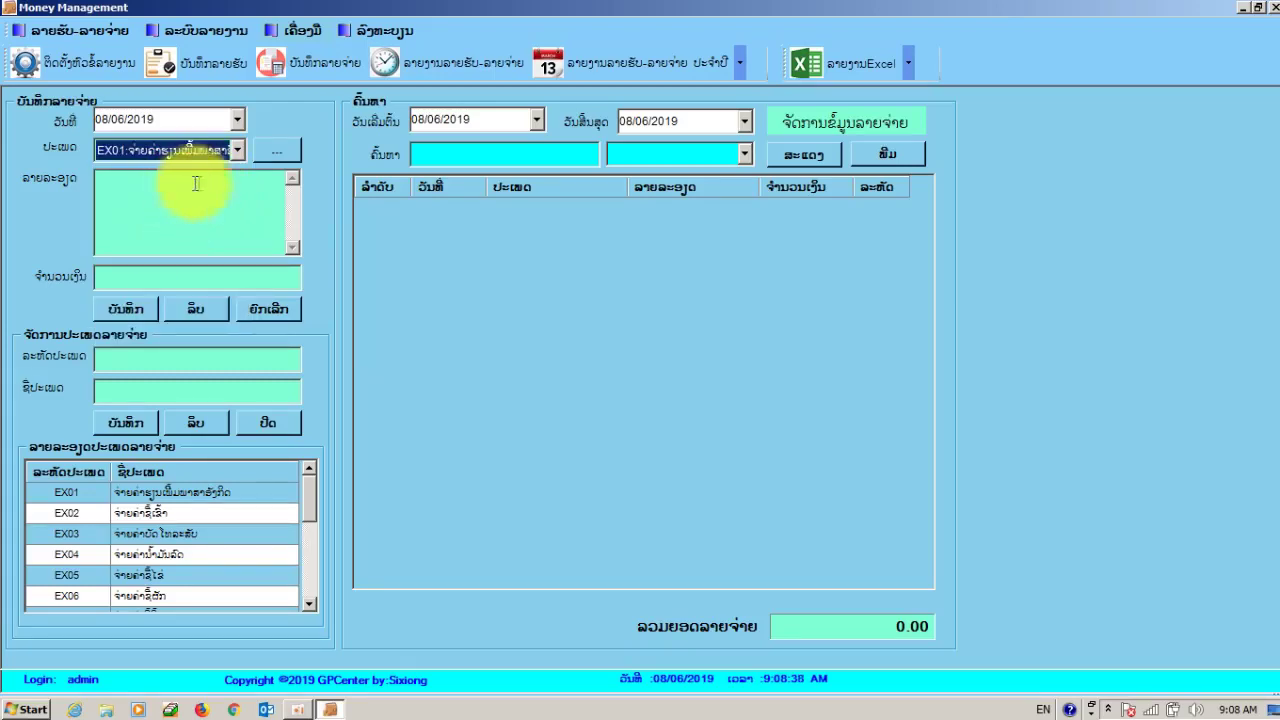
left_click(126, 274)
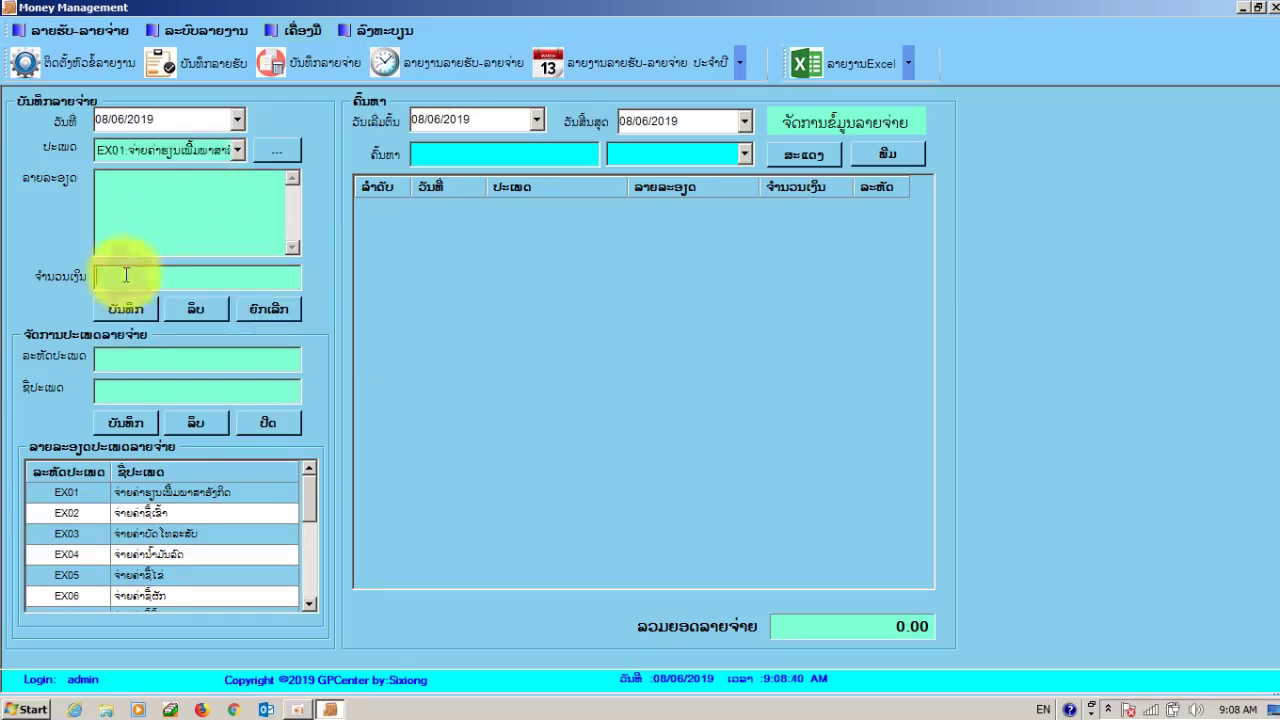
type("400000")
left_click(126, 310)
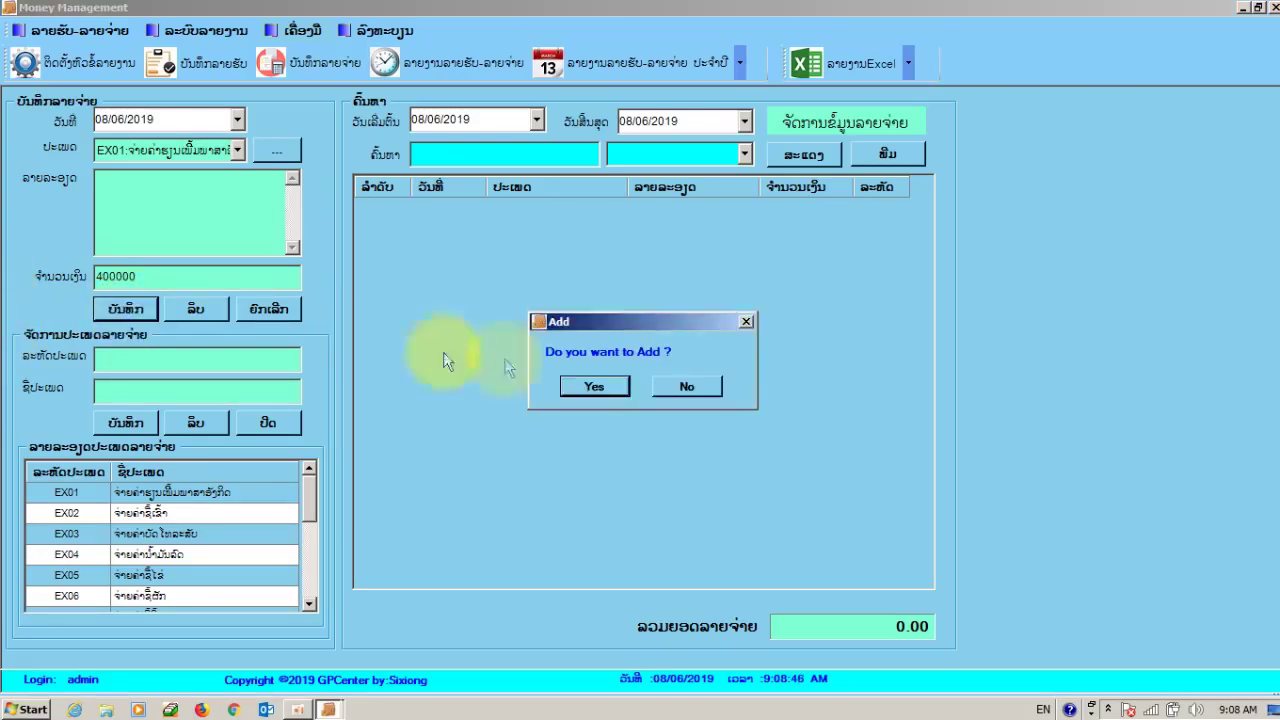
left_click(568, 390)
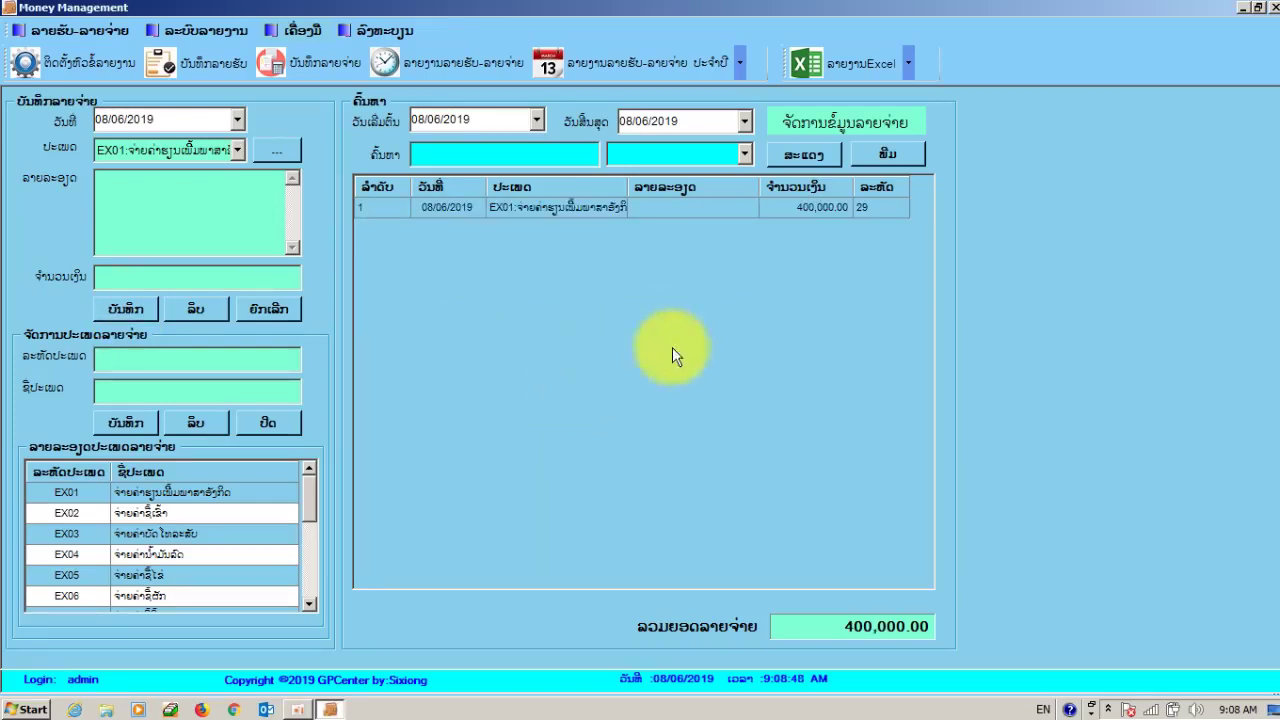
left_click(500, 209)
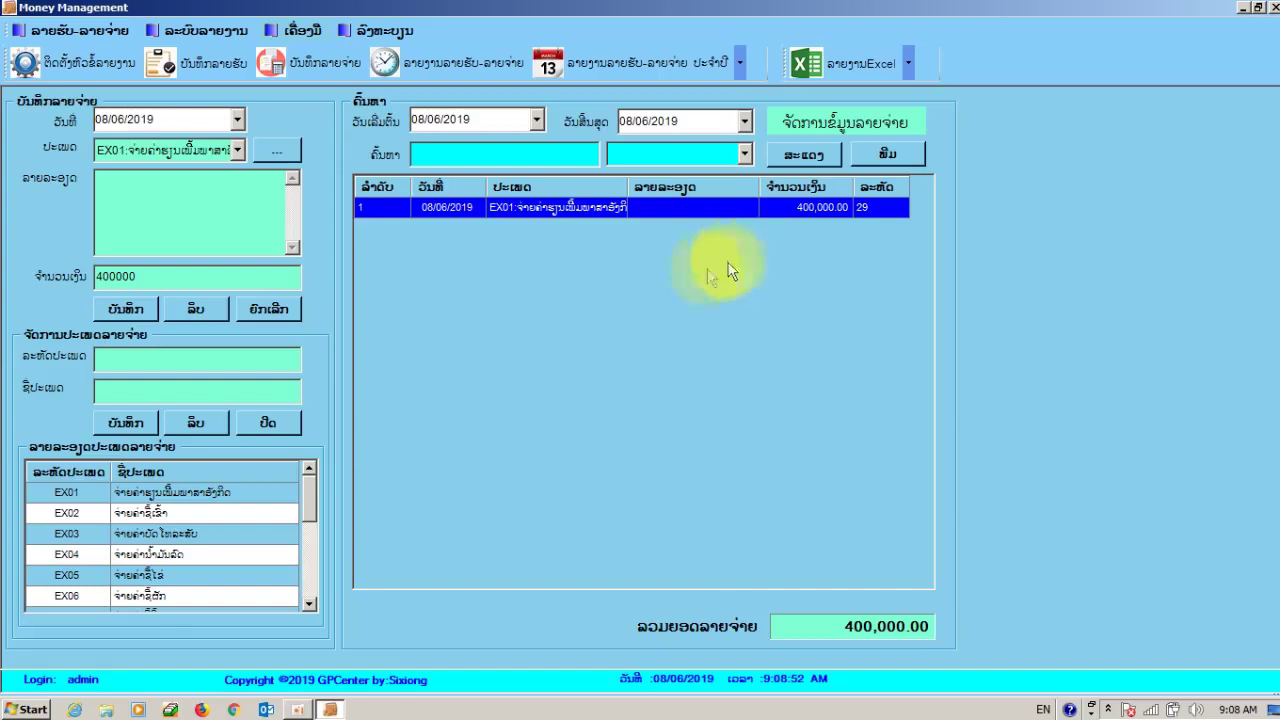
left_click(178, 512)
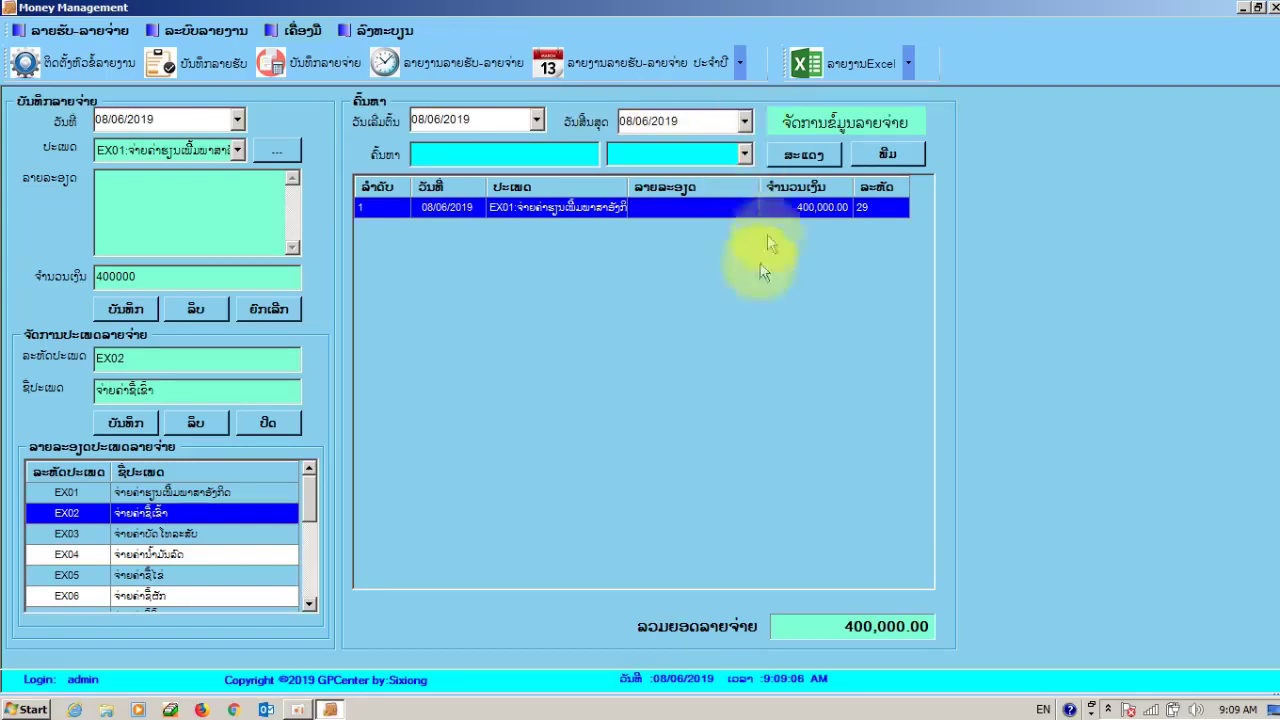
- Refresh the expense search, then open the date-range income-expense report showing 08/06/2019 with zero totals
left_click(809, 154)
left_click(795, 157)
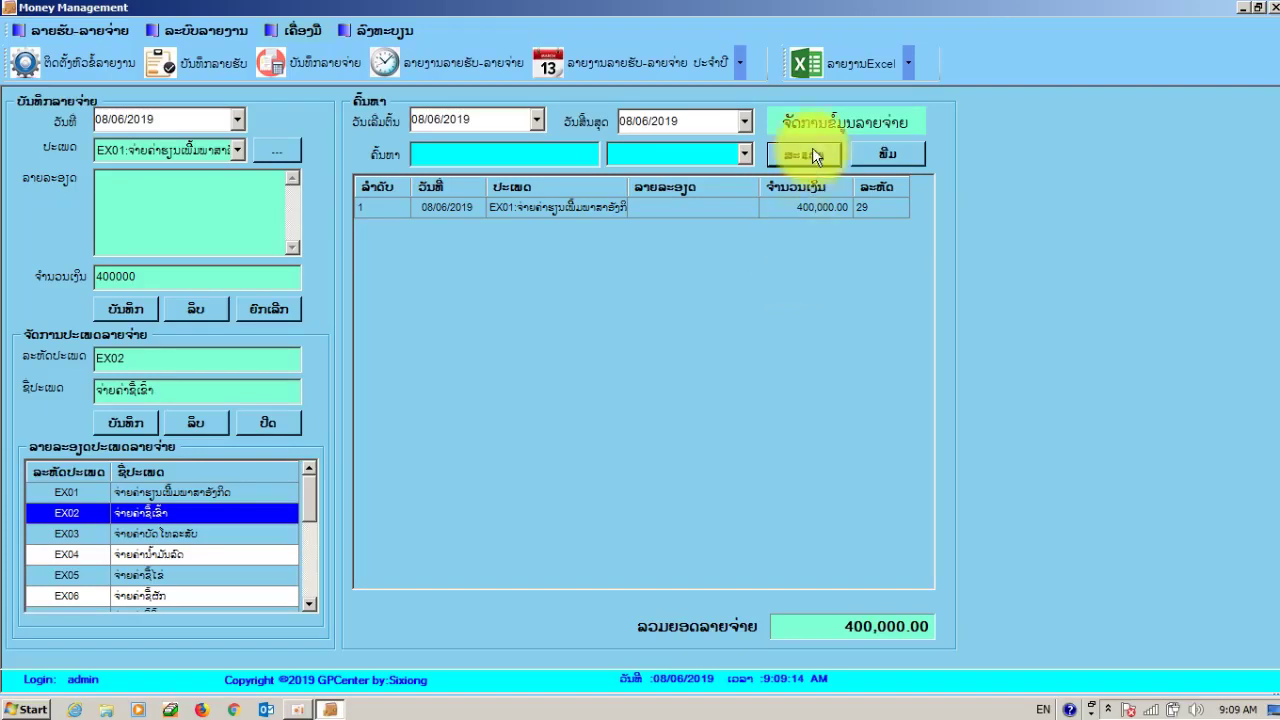
left_click(463, 121)
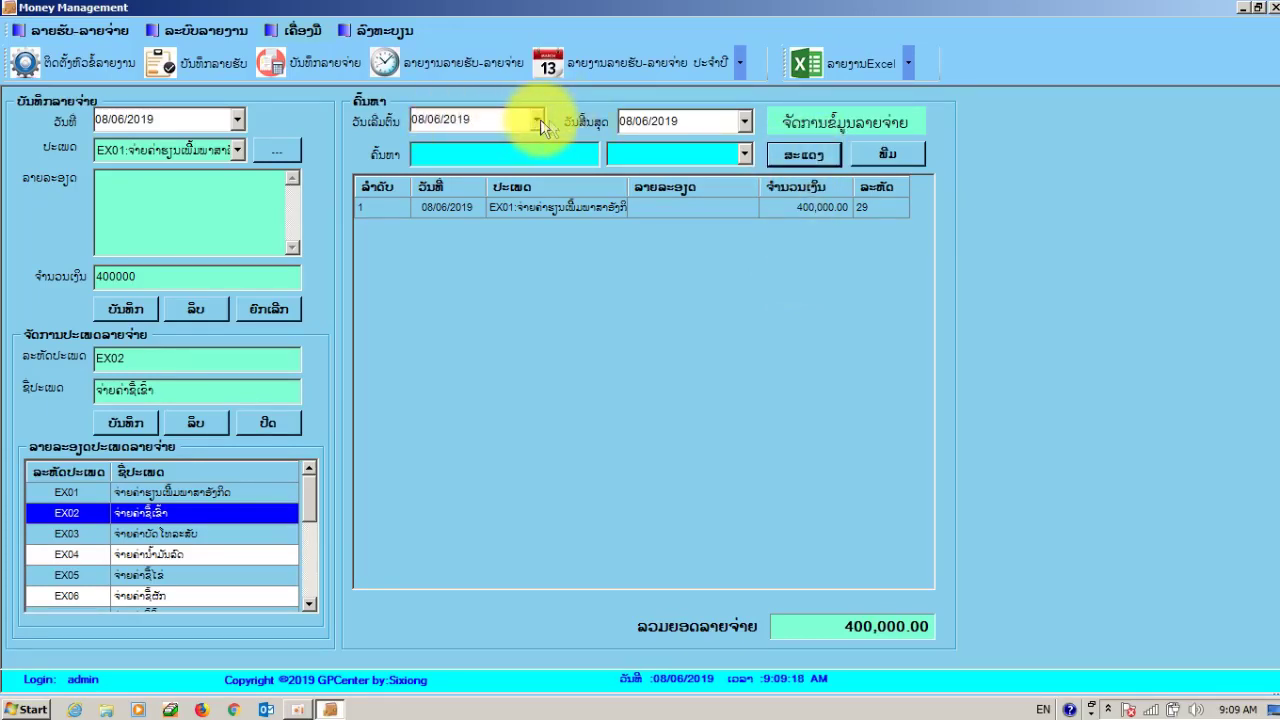
left_click(790, 157)
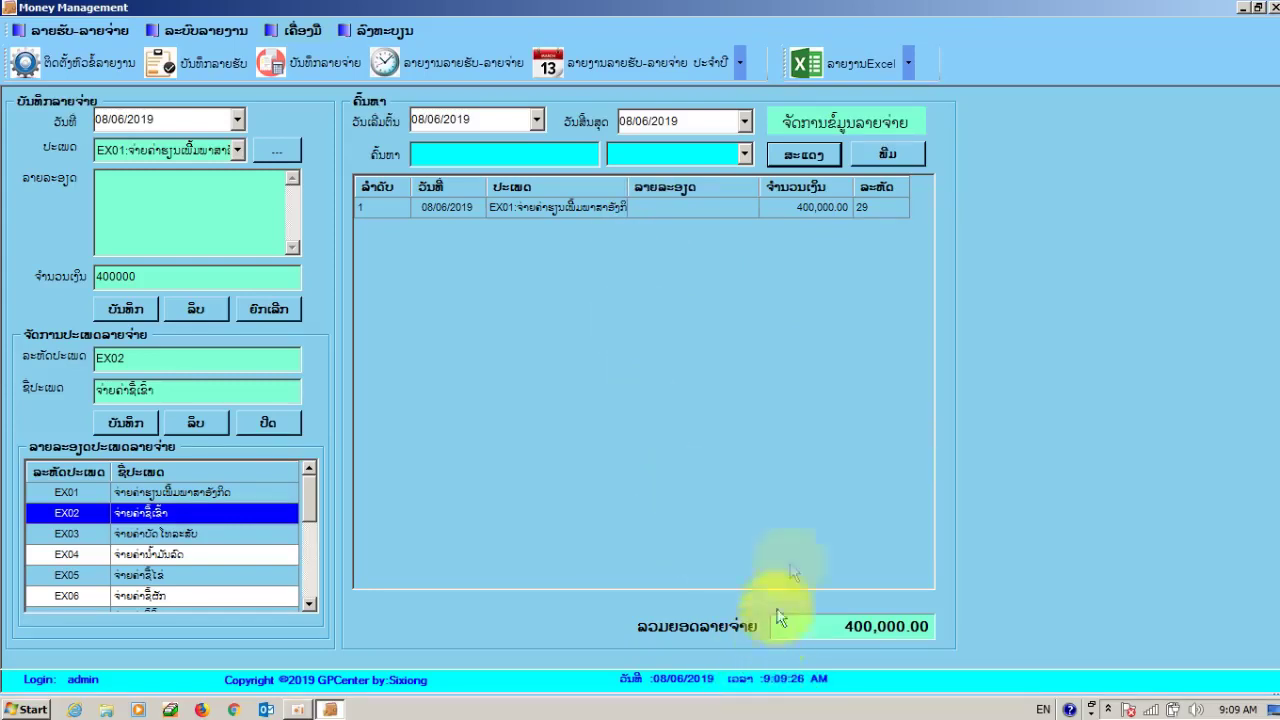
left_click(505, 65)
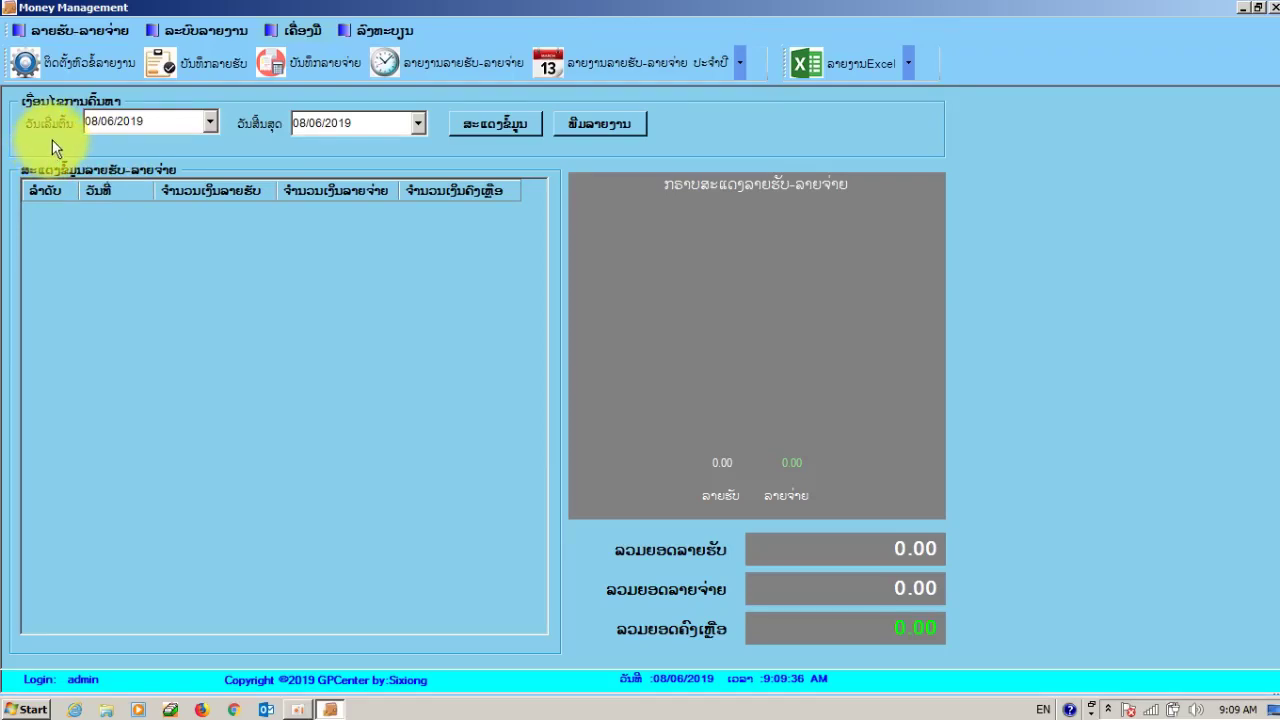
- Set both report start and end dates to 08/06/2019
left_click(105, 128)
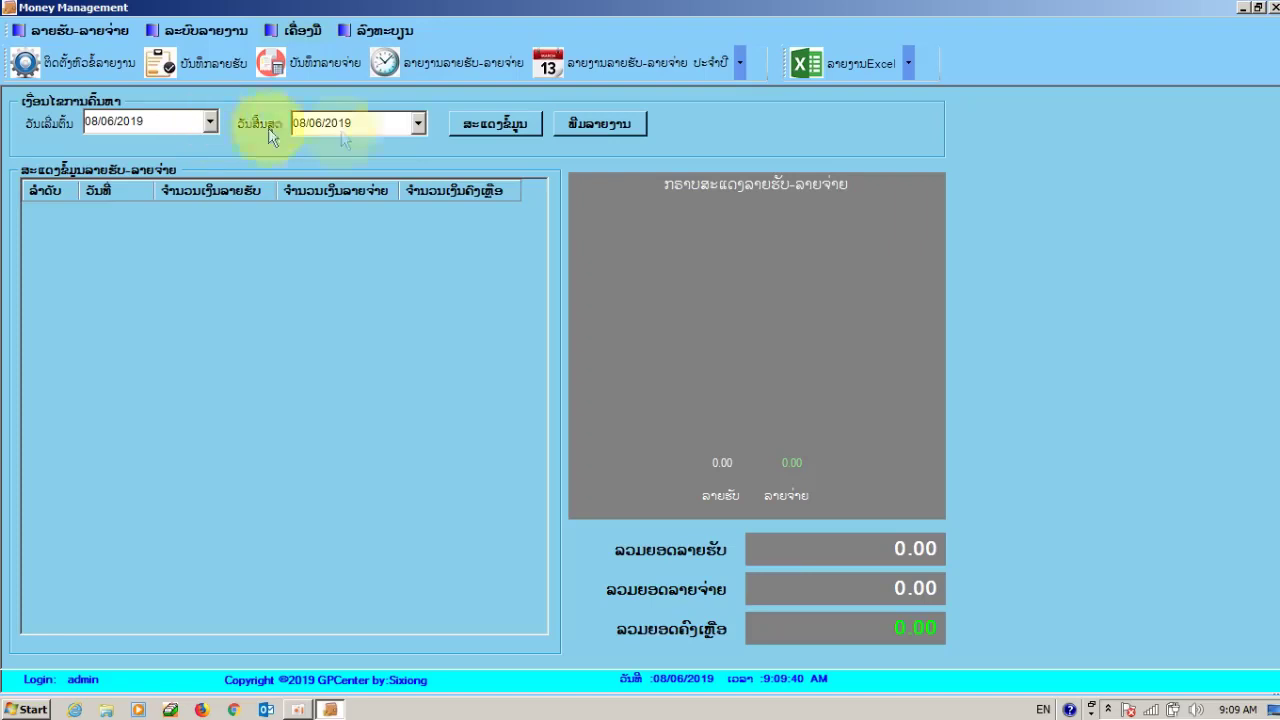
left_click(418, 123)
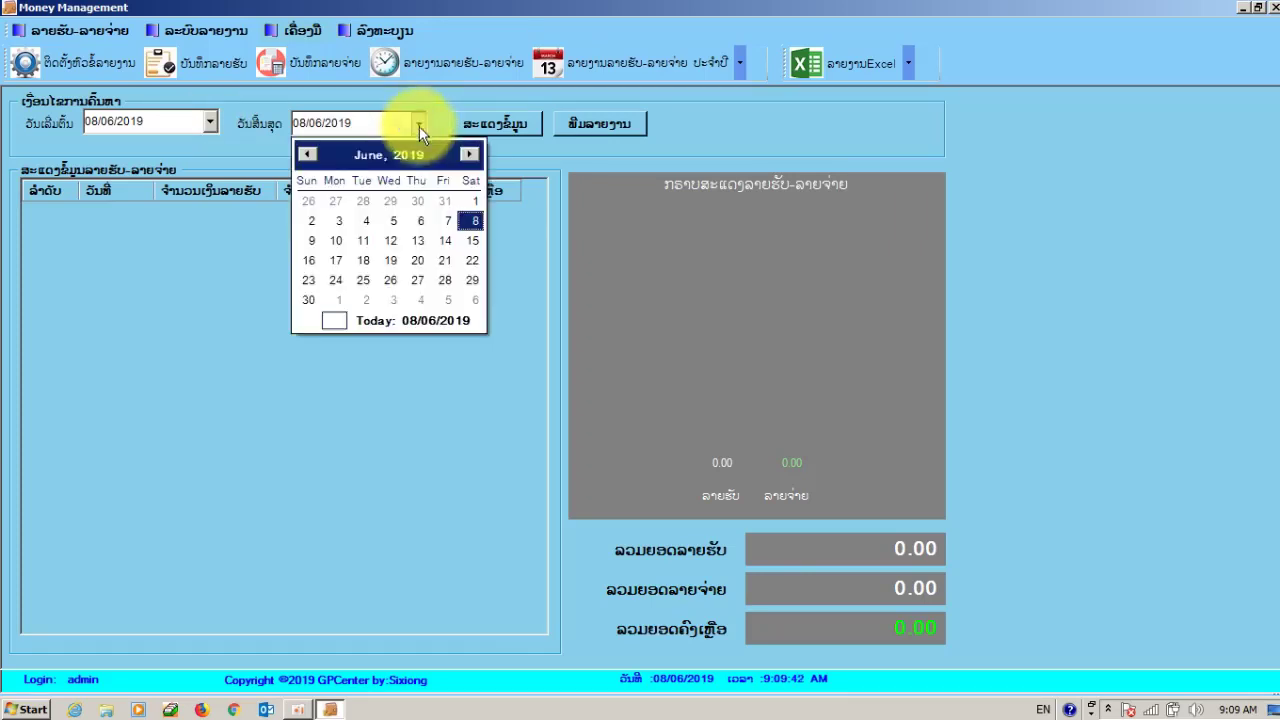
left_click(215, 126)
left_click(215, 126)
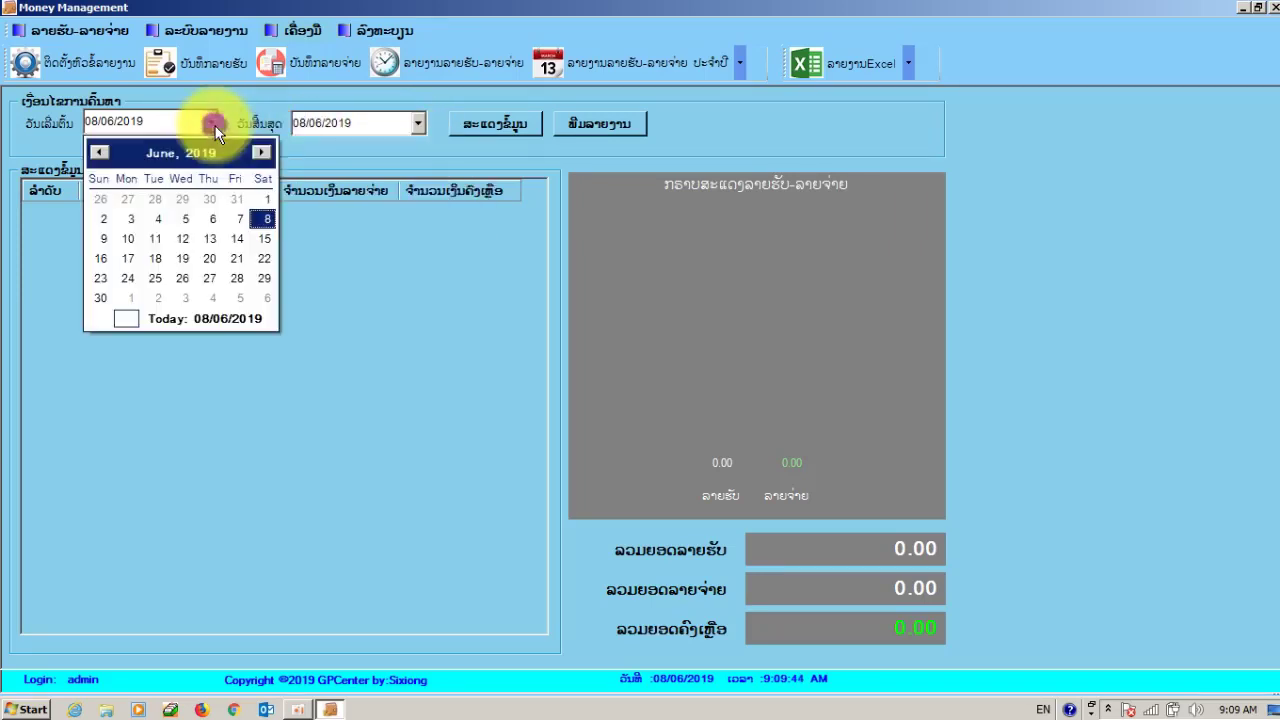
left_click(416, 125)
left_click(418, 124)
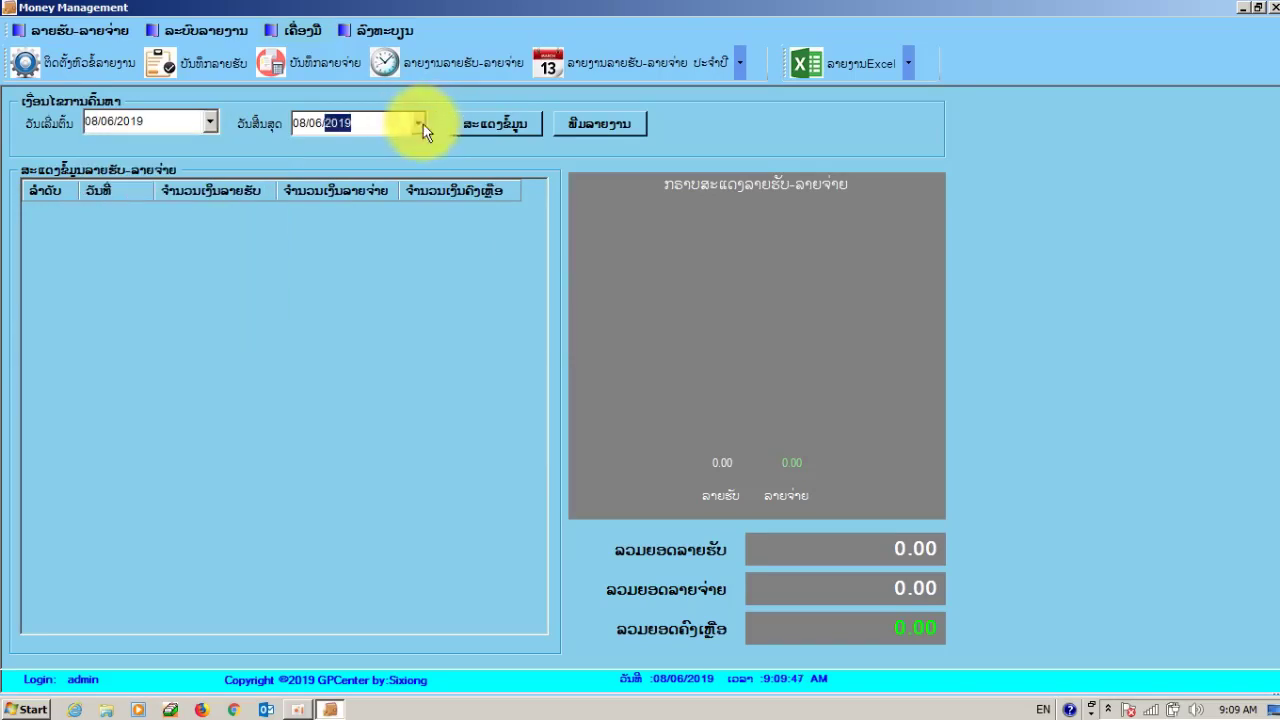
left_click(530, 148)
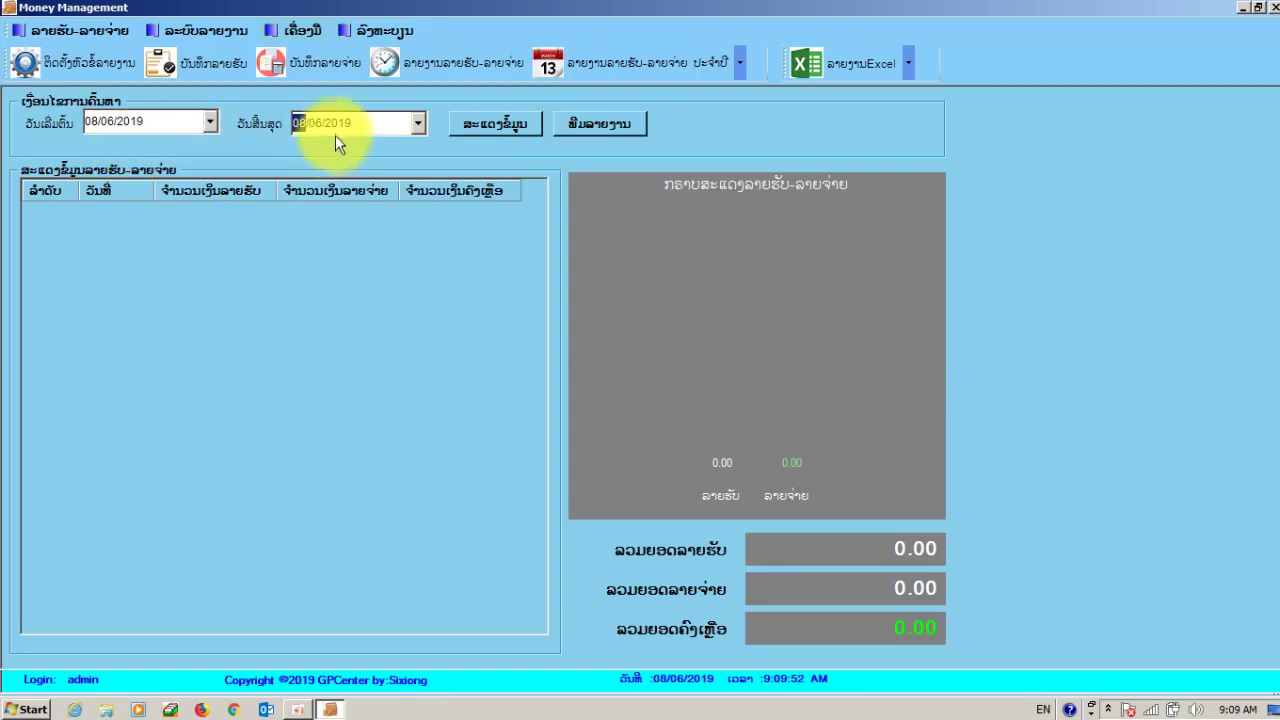
- Display 08/06/2019 figures: 2,250,000 income, 400,000 expense, 1,850,000 balance, then open the yearly report
left_click(493, 120)
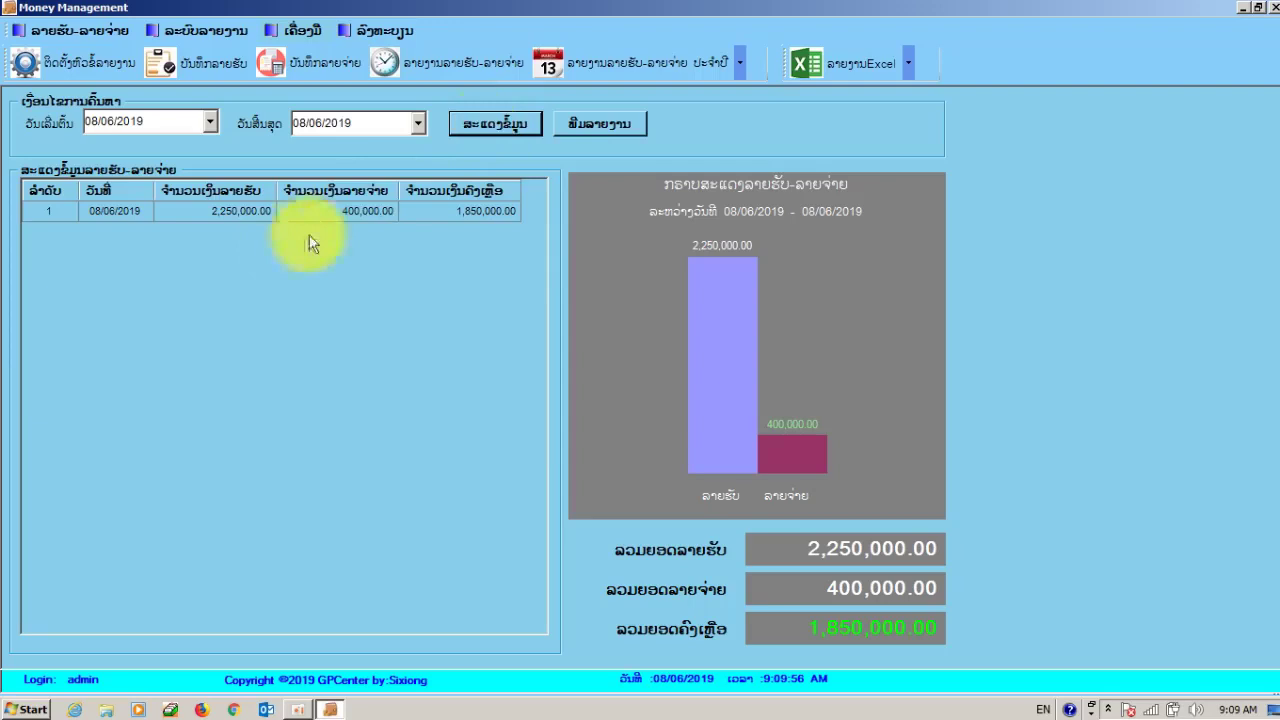
left_click(208, 212)
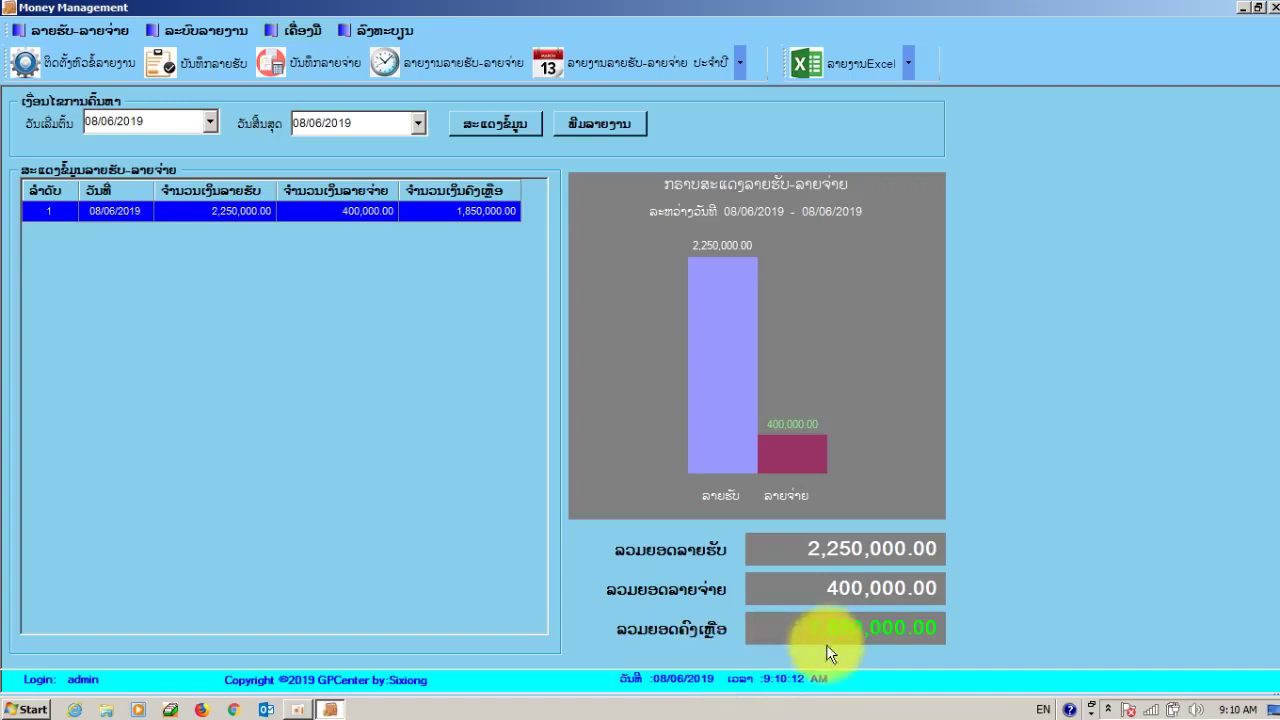
left_click(629, 72)
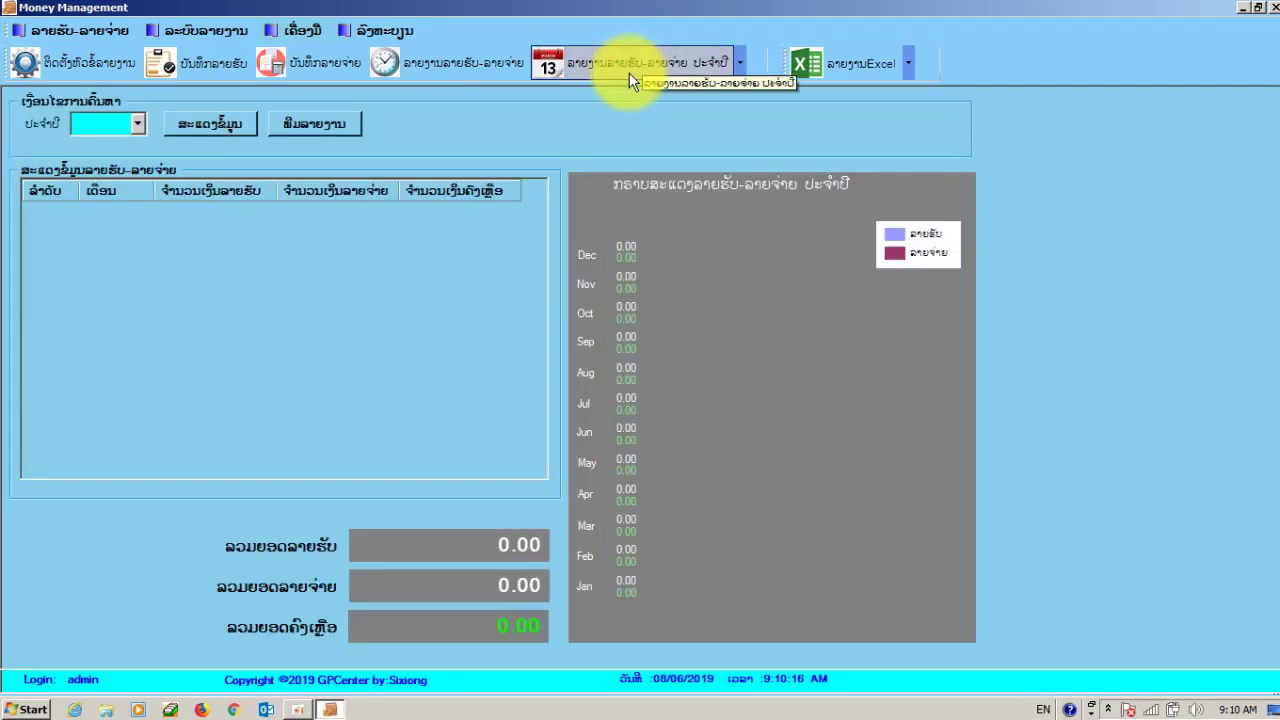
- Pick 2019 as the report year and show May–June totals: 16,382,323.00 income, 3,976,209.00 expense
left_click(139, 123)
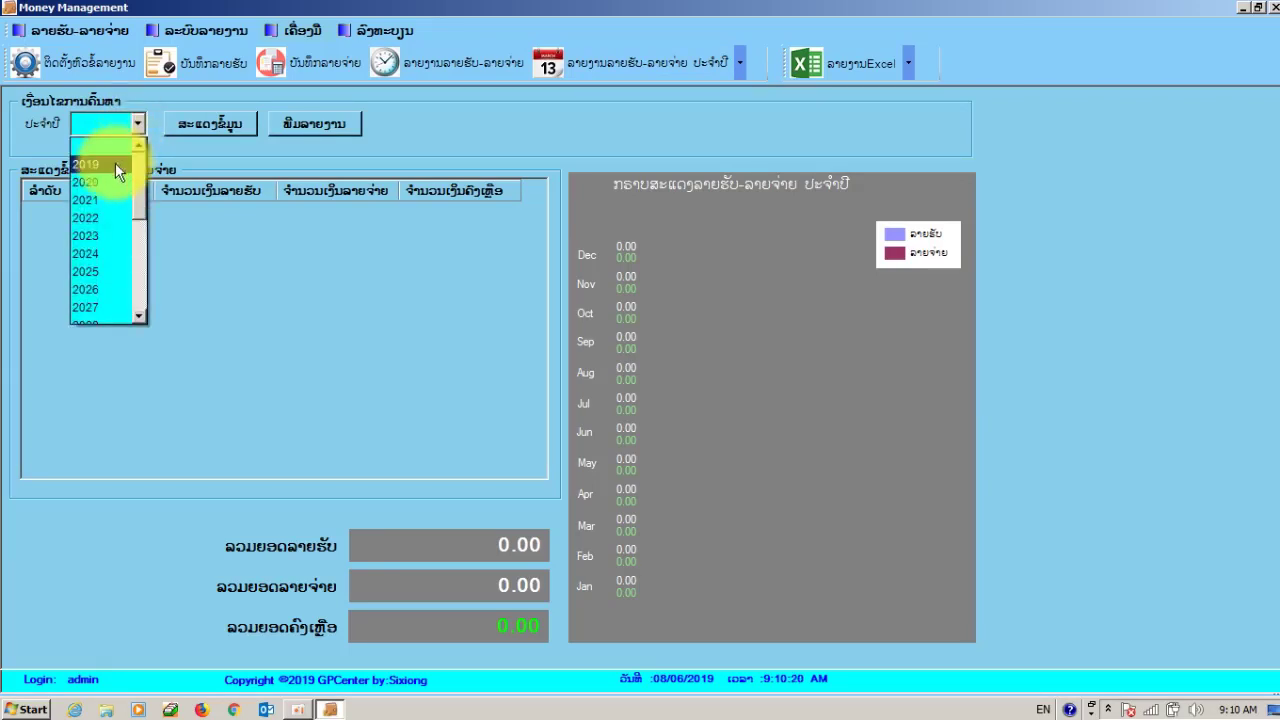
left_click(115, 163)
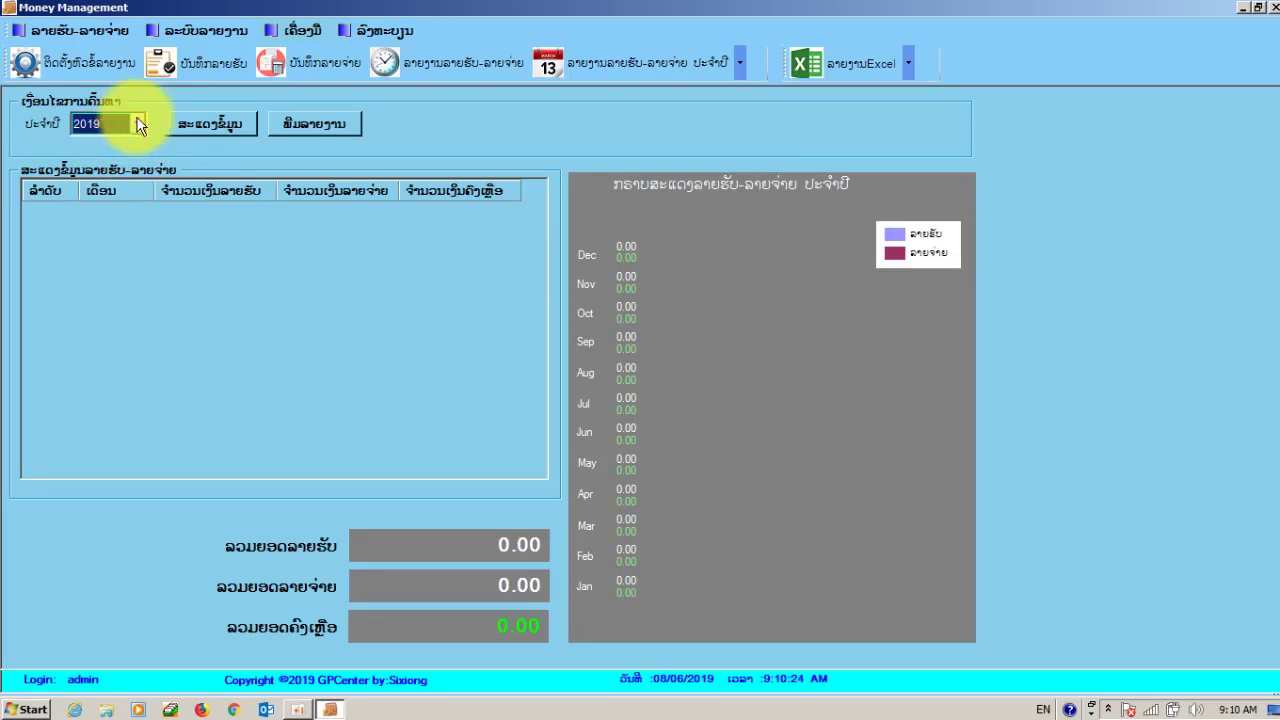
left_click(228, 129)
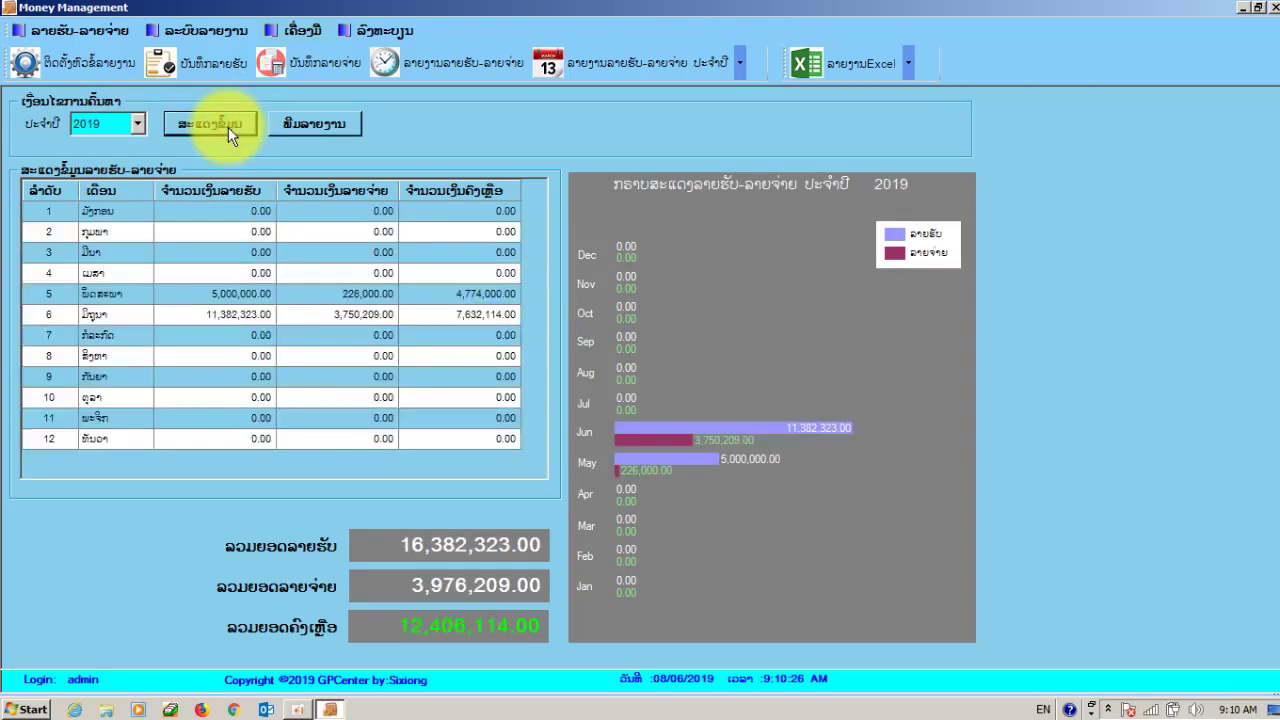